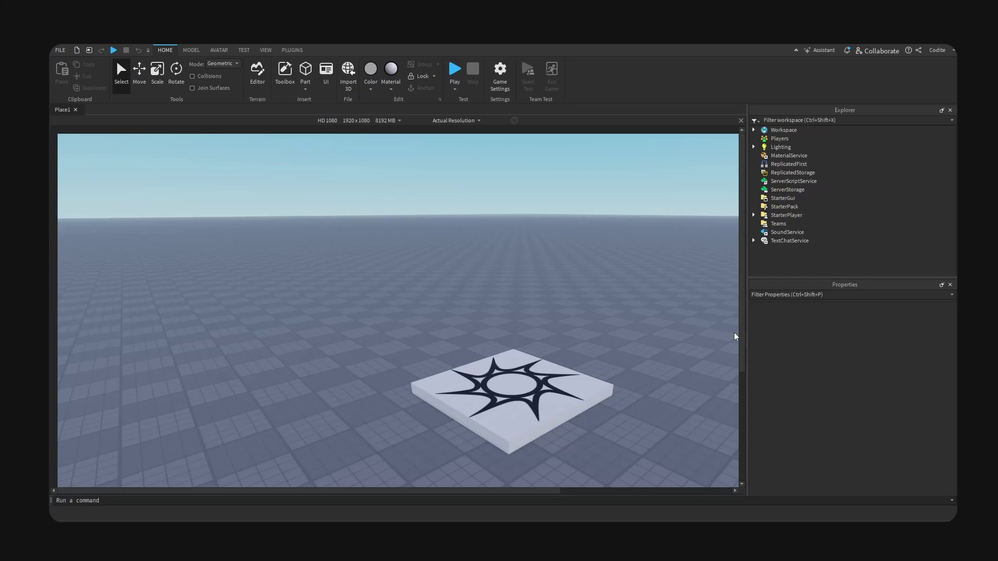
Set the viewport scaling to Fit to Window.
right_click_drag(625, 325, 564, 173)
left_click(452, 120)
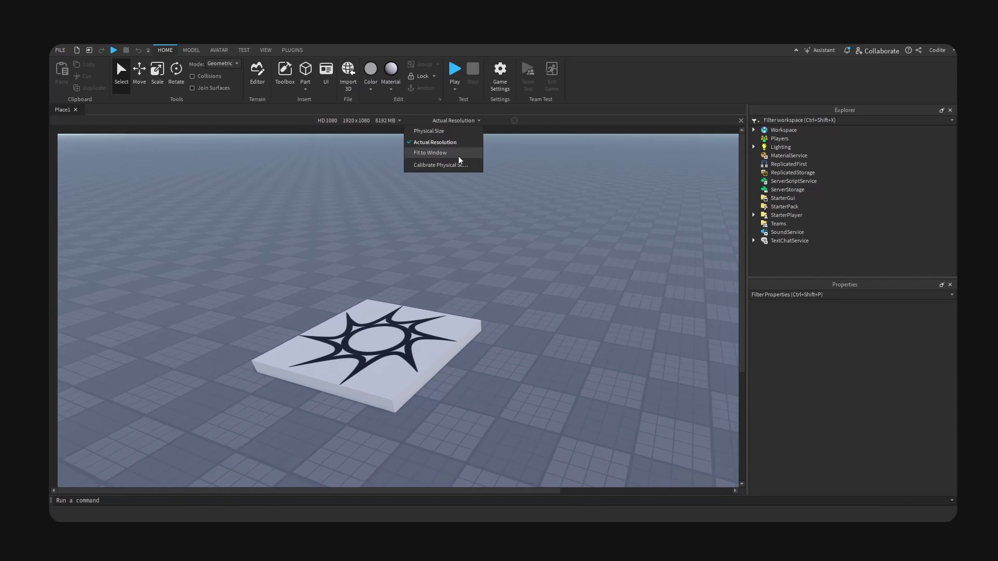
left_click(457, 158)
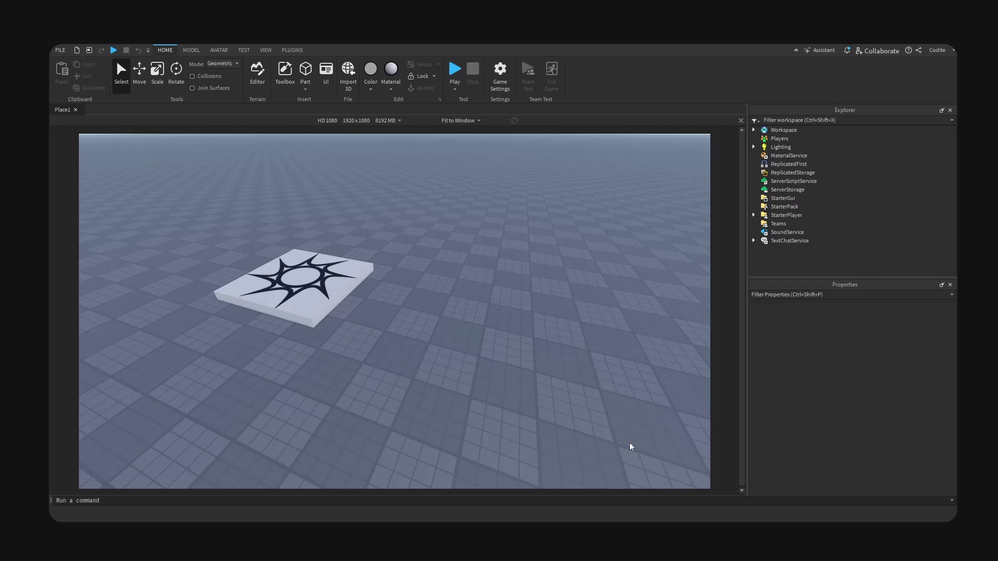
Preview the scene on a Samsung Tab A (2015) and orbit the camera around the decal part.
right_click_drag(594, 211, 581, 244)
left_click(387, 121)
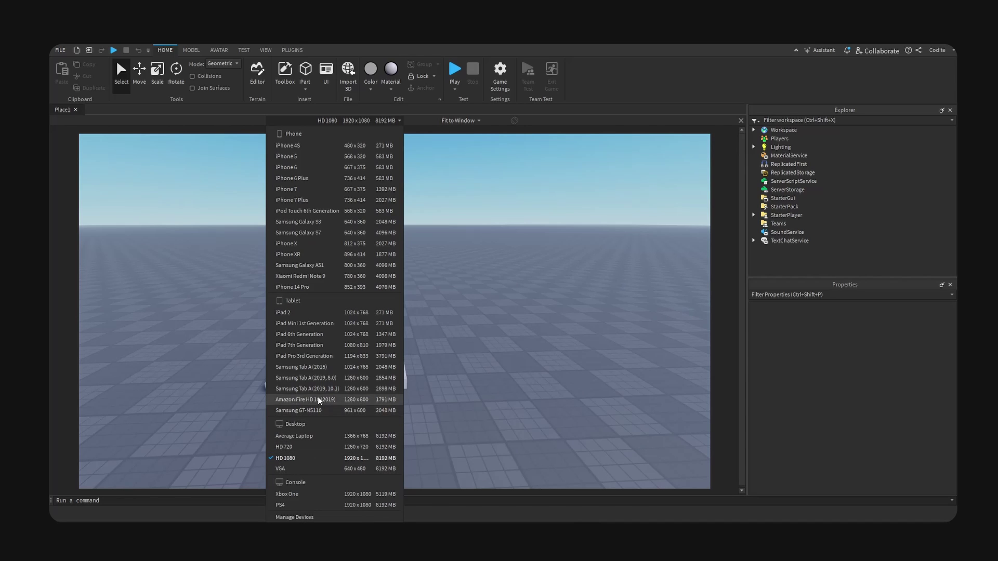
left_click(321, 370)
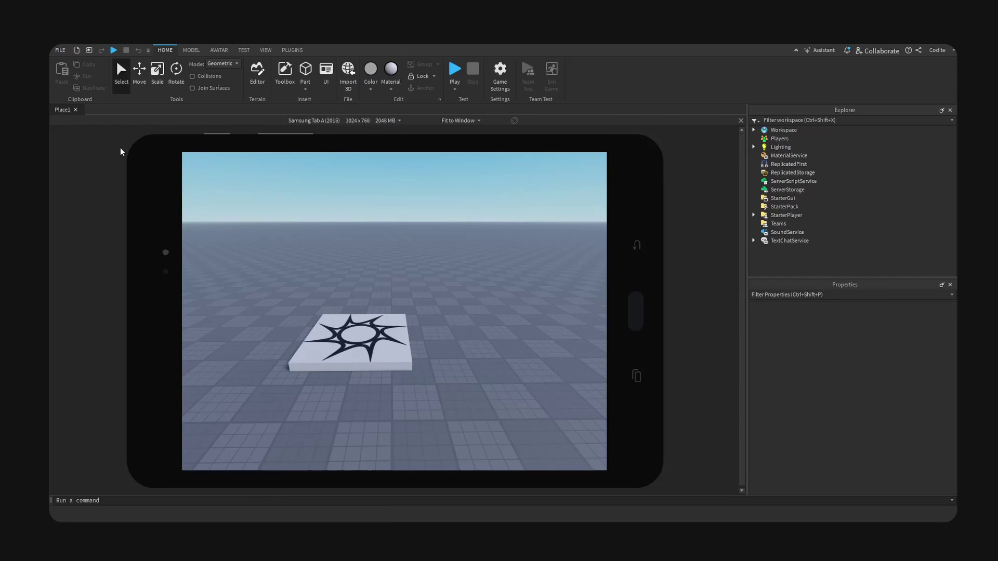
right_click_drag(550, 465, 396, 356)
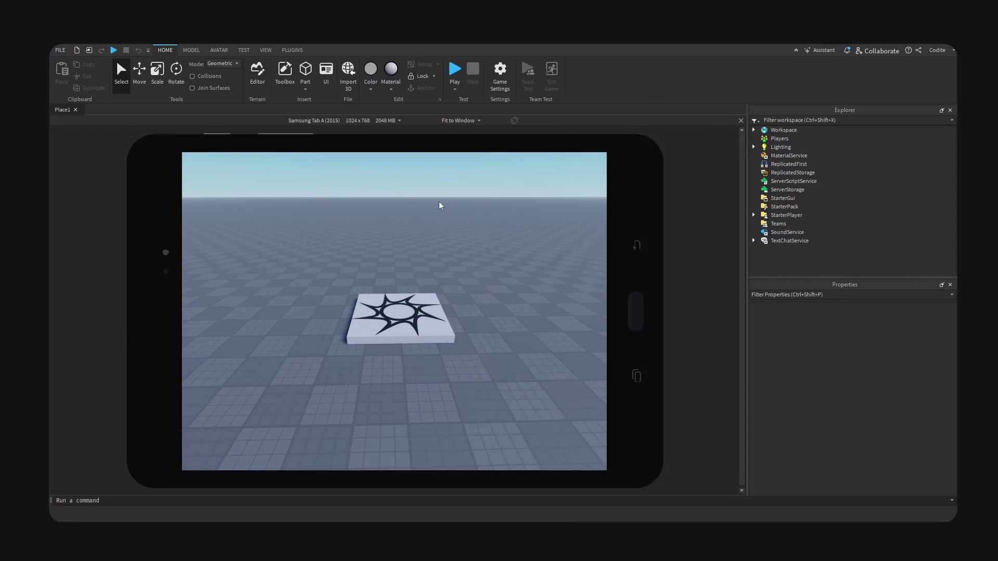
right_click_drag(463, 209, 472, 216)
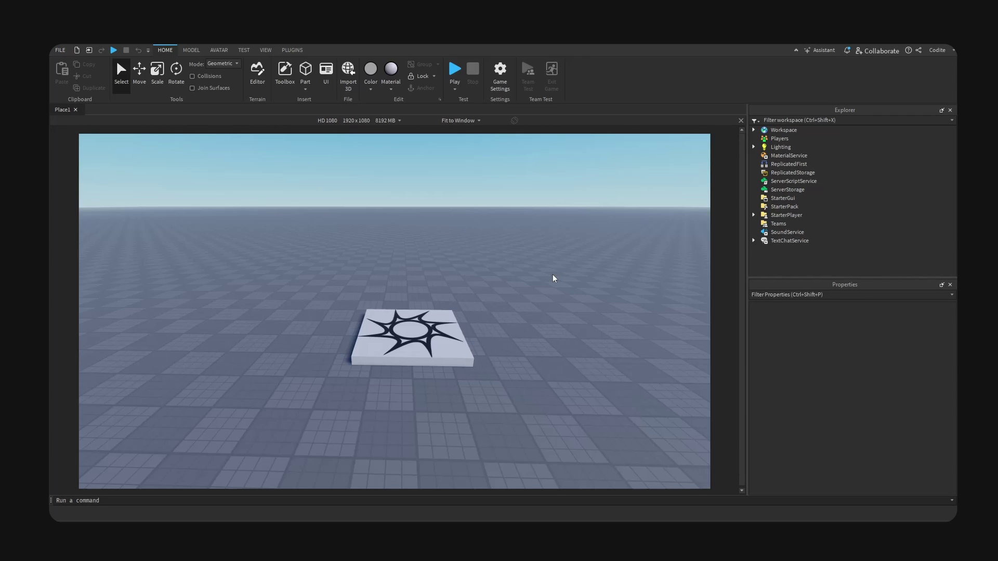
Insert a ScreenGui under StarterGui by searching 'sc' in the object list.
left_click(787, 199)
left_click(804, 198)
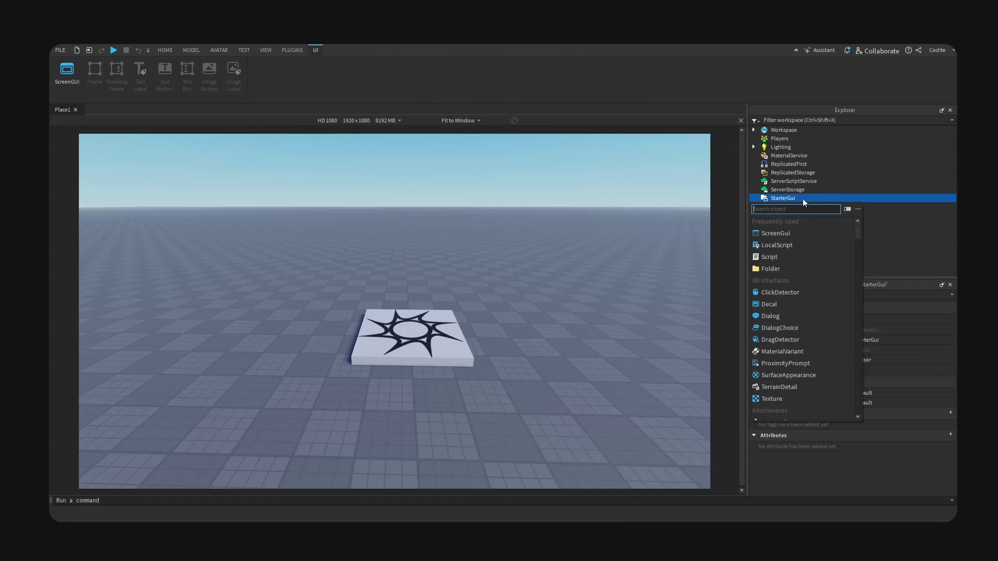
key("Escape")
mouse_move(828, 198)
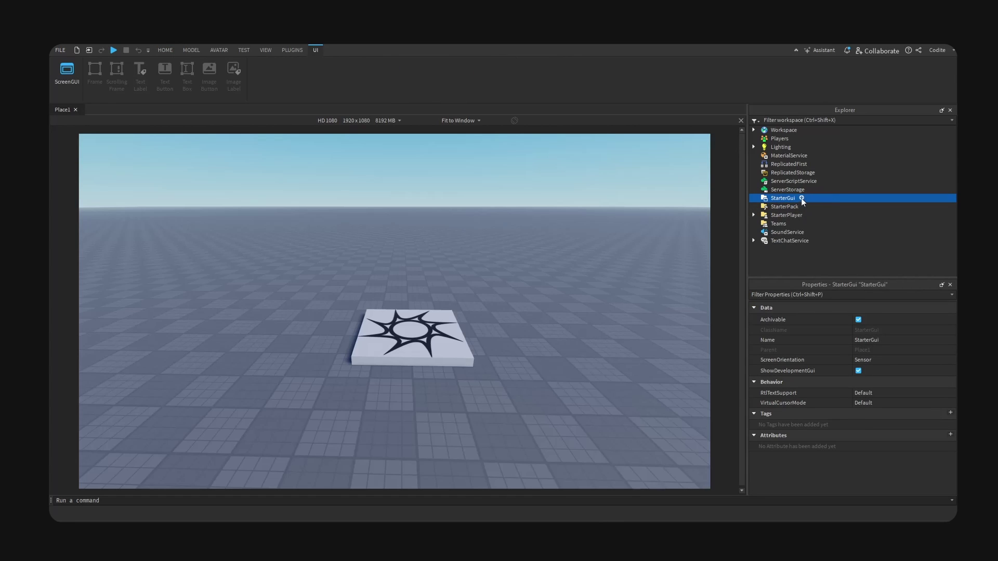
left_click(801, 198)
type("sc")
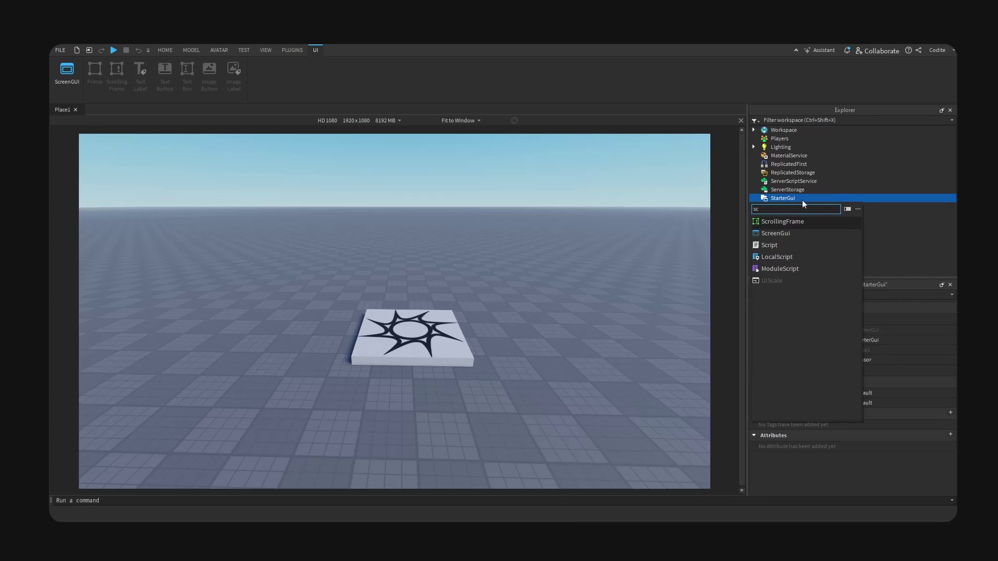
left_click(787, 234)
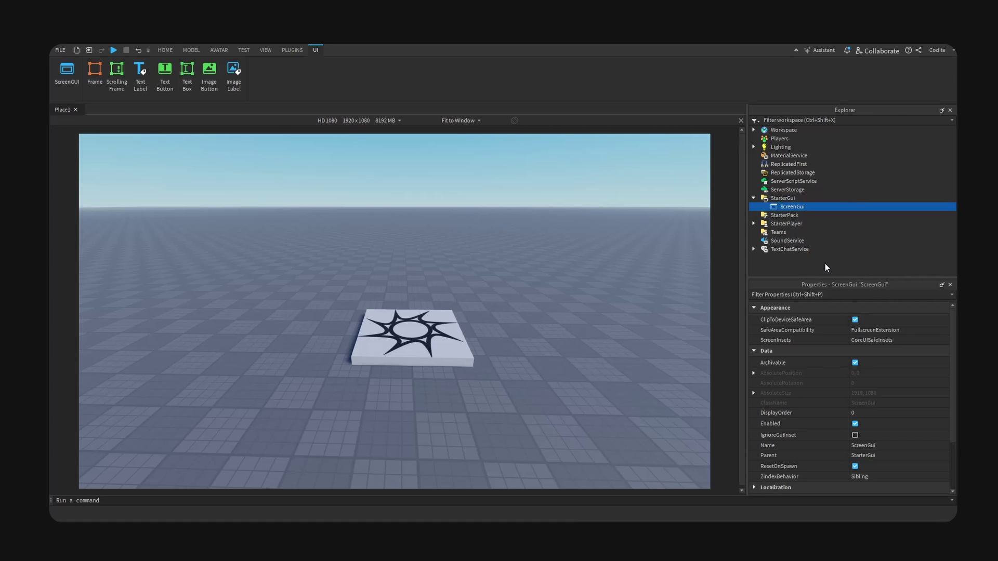
Add a Frame inside the new ScreenGui.
left_click(811, 207)
left_click(787, 240)
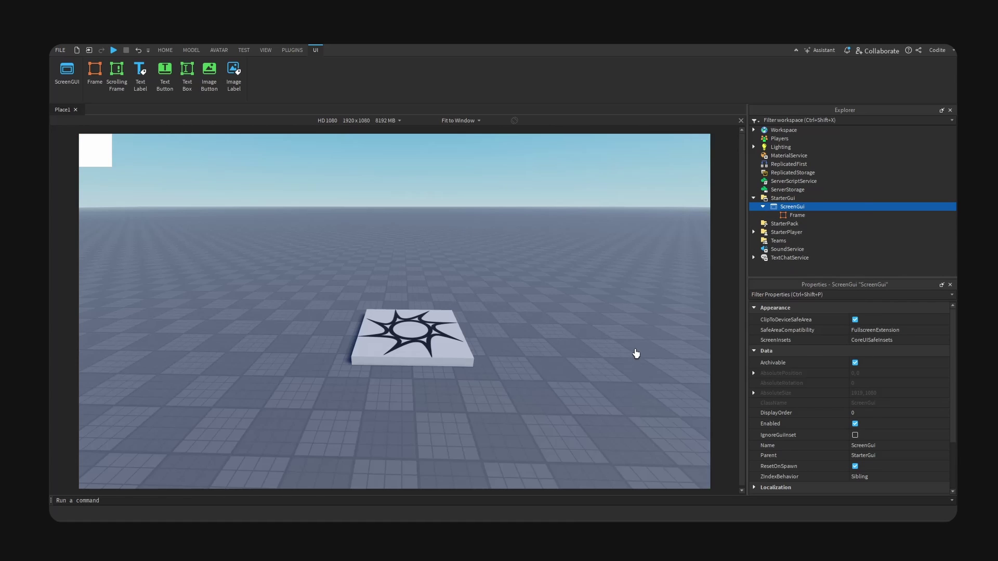
scroll(909, 397, "down", 3)
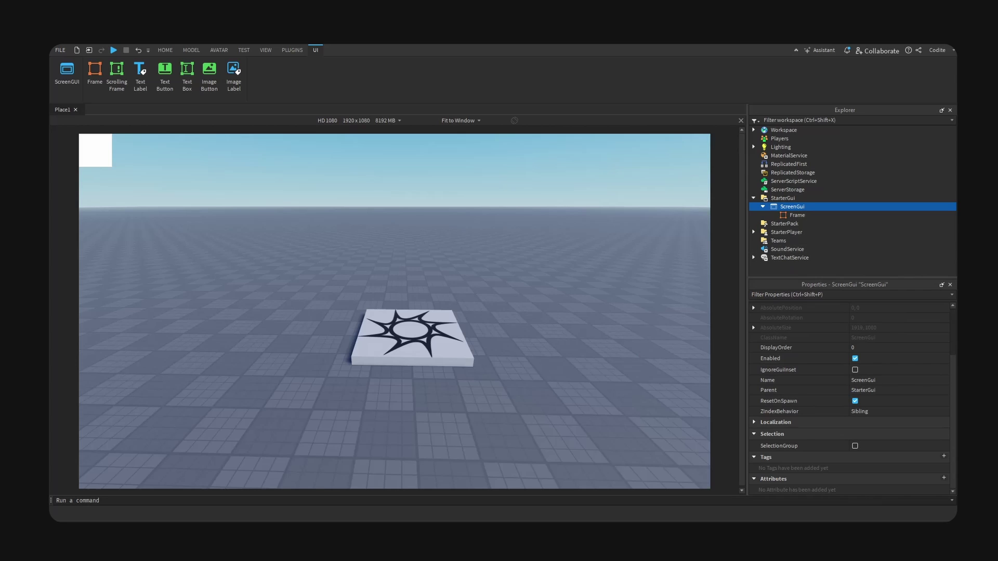
Select the Frame and expand its Position and Size properties.
left_click(795, 215)
scroll(916, 366, "down", 3)
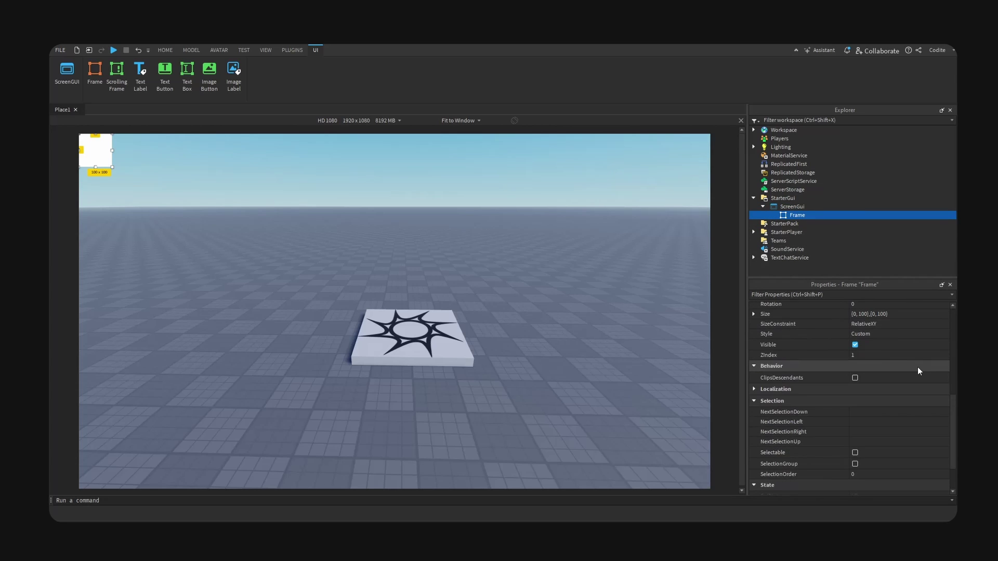
scroll(918, 363, "up", 1)
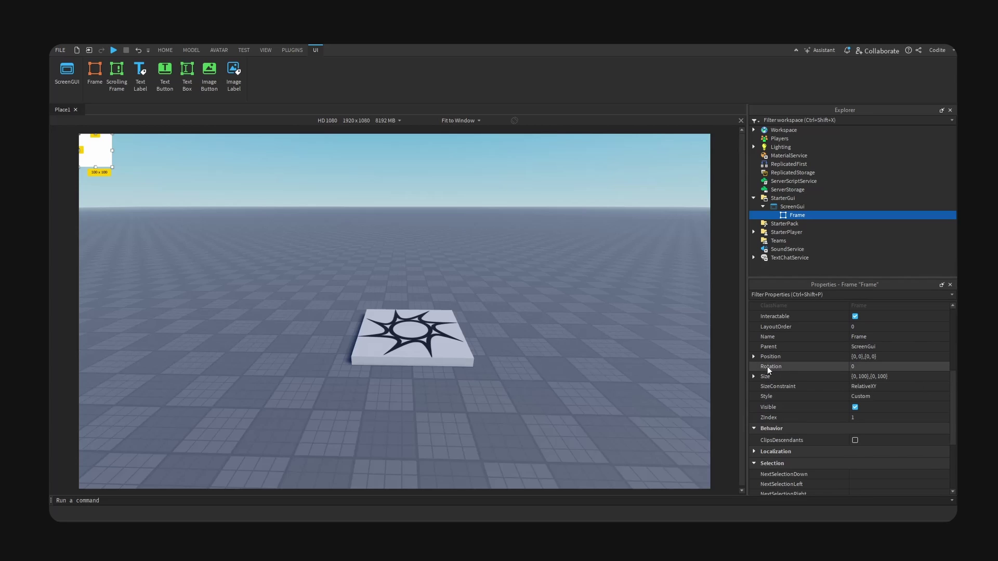
left_click(753, 356)
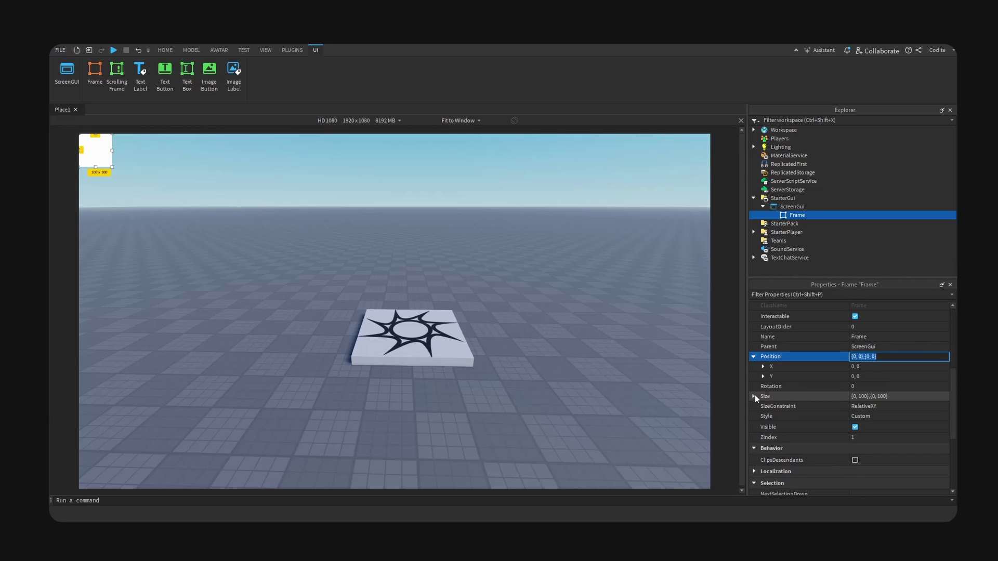
left_click(754, 397)
left_click(754, 397)
left_click(754, 376)
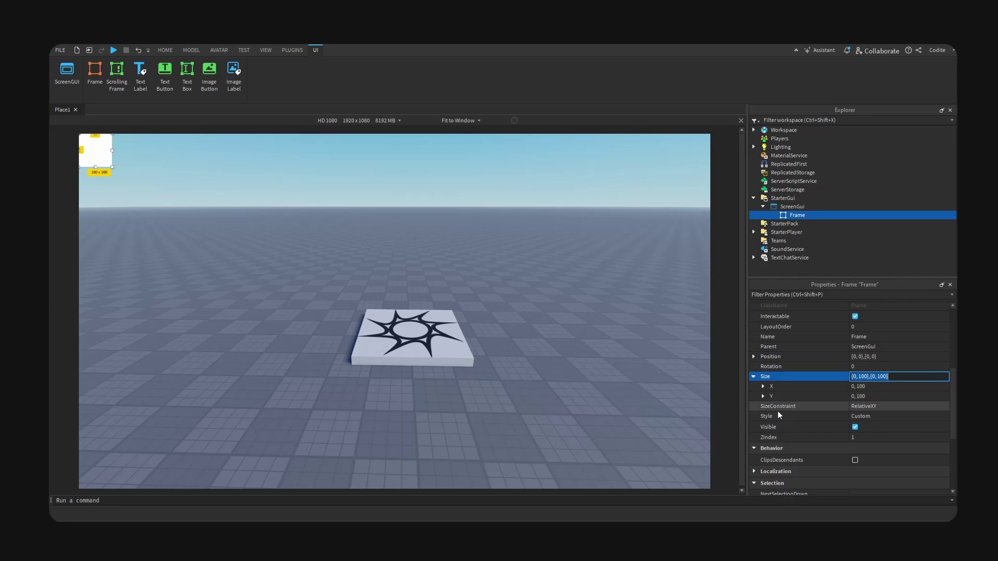
Set the Frame's Size Y Offset to 250, making it 100 x 250.
left_click(763, 387)
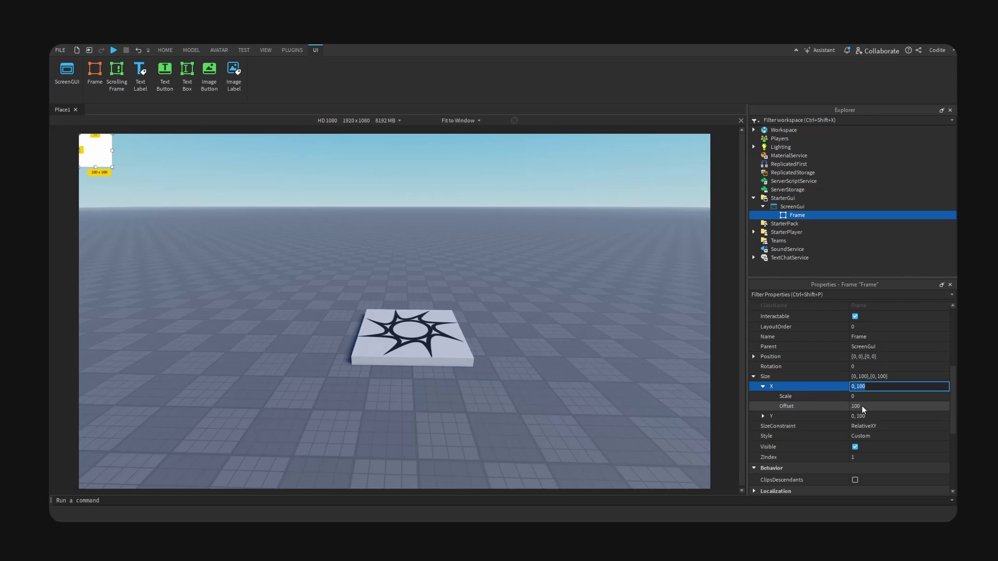
left_click(762, 417)
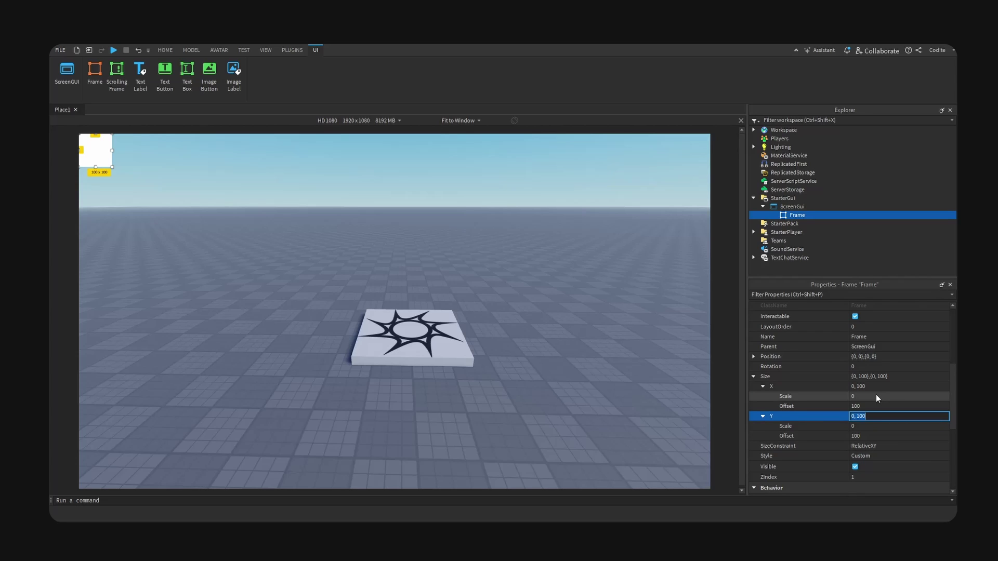
left_click(901, 438)
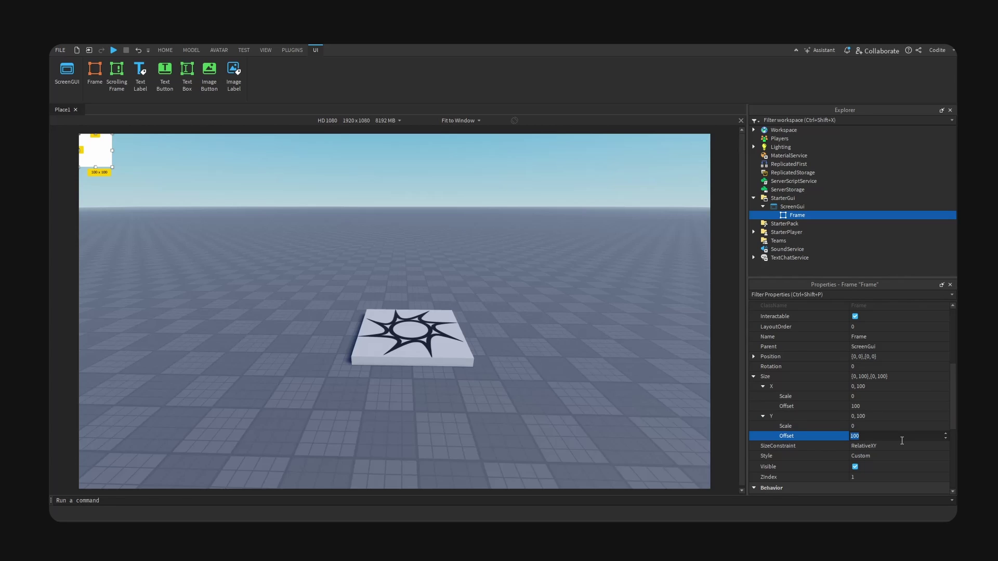
key("Return")
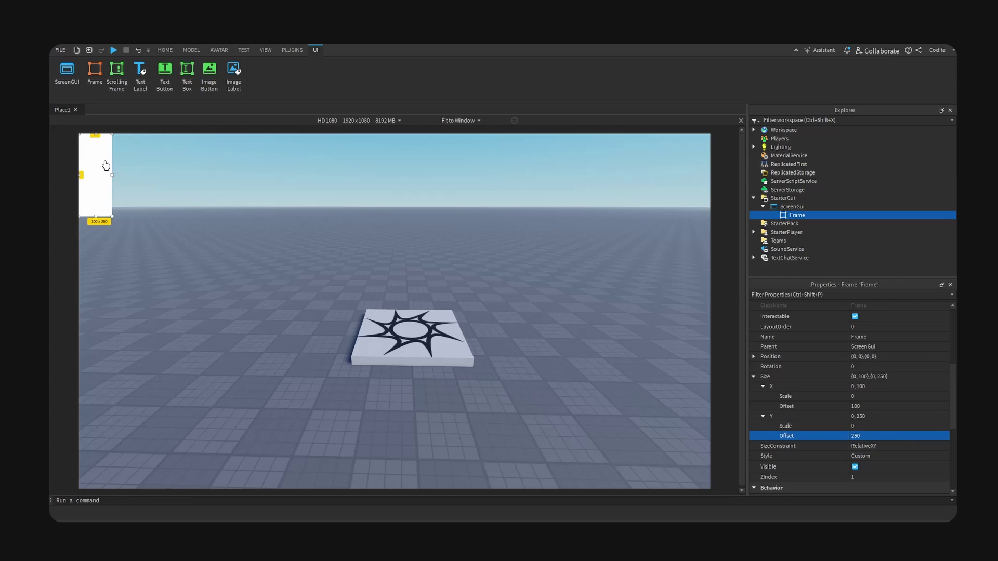
left_click(464, 121)
Show the viewport at actual resolution and toggle device emulation off and back on.
left_click(463, 148)
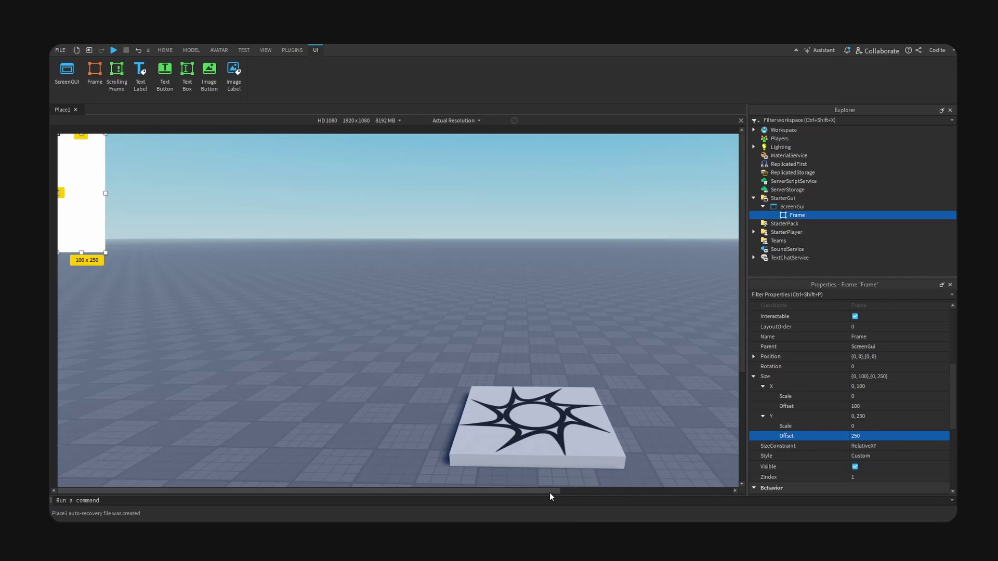
left_click(246, 50)
left_click(219, 49)
left_click(245, 50)
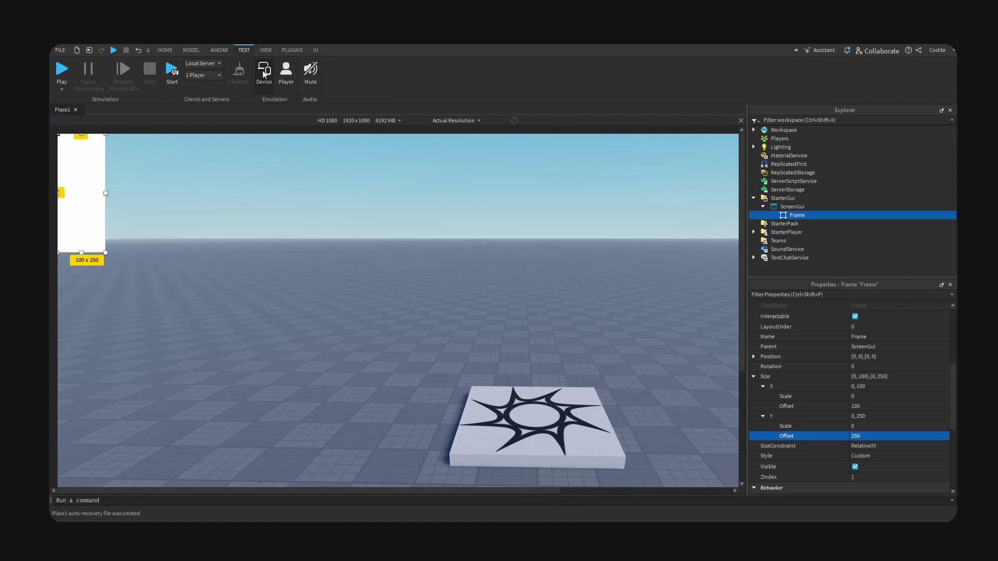
left_click(269, 73)
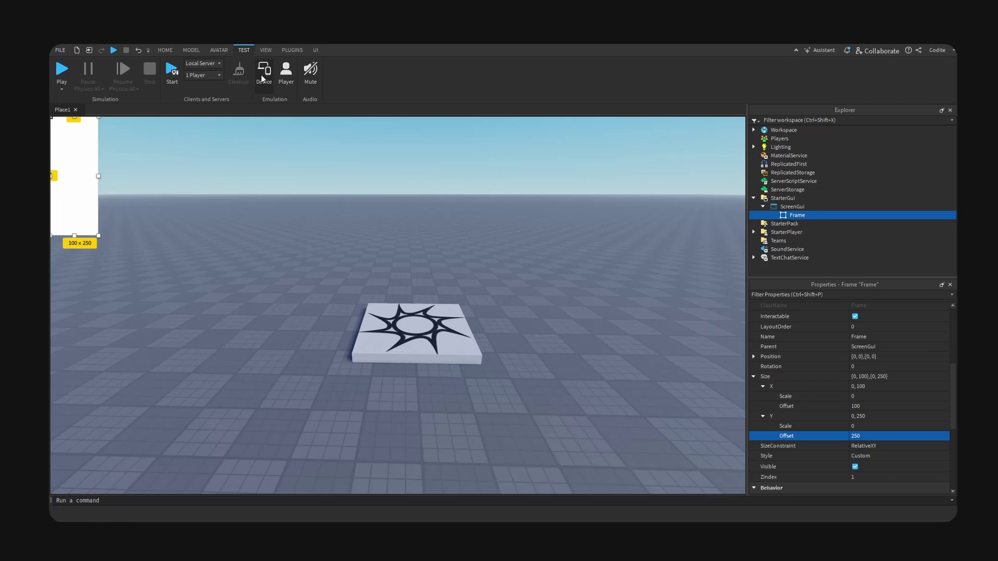
left_click(261, 74)
left_click(263, 80)
left_click(263, 80)
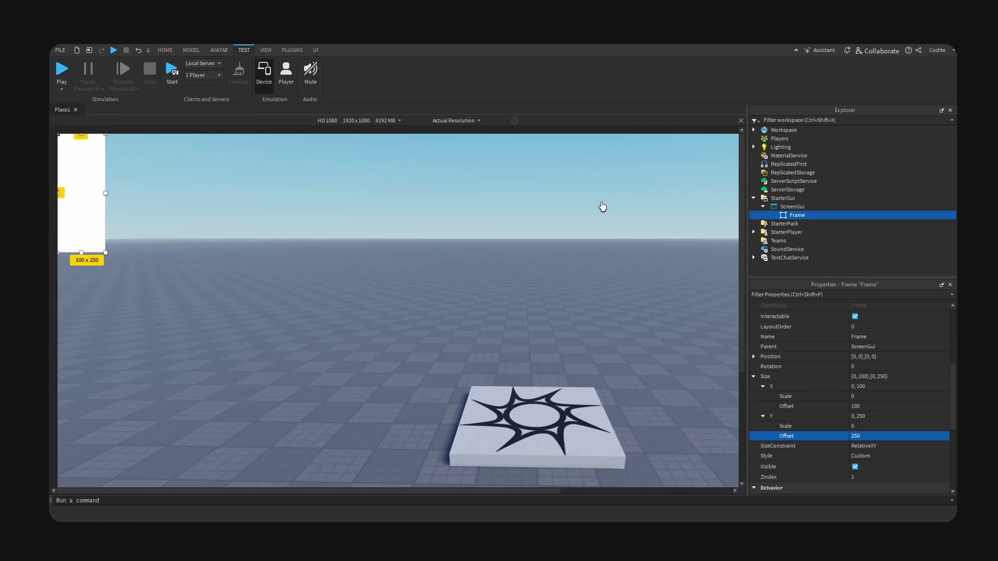
Keep HD 1080 fitted to the window and drag the Frame near the screen centre.
left_click(365, 123)
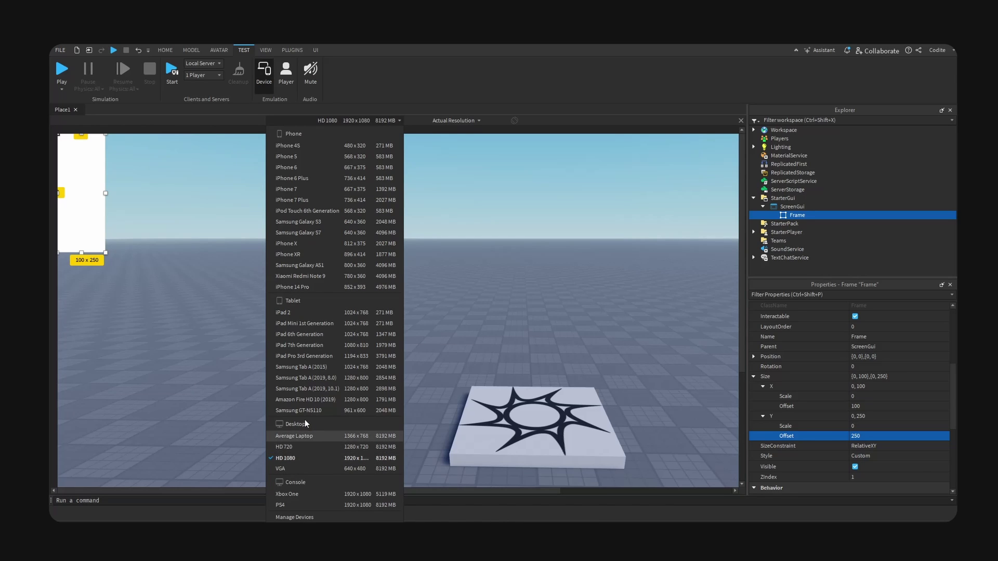
left_click(302, 457)
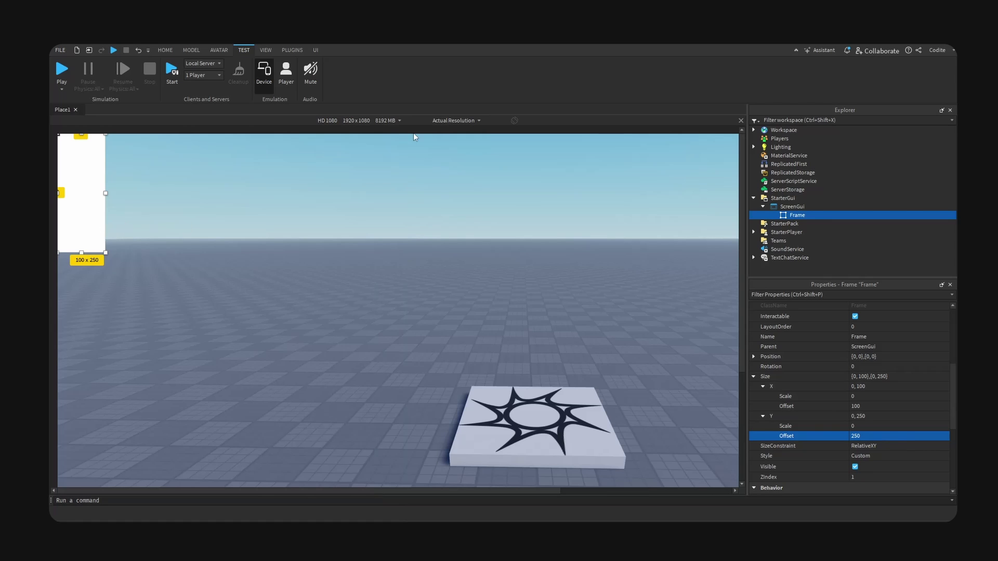
left_click(444, 121)
left_click(449, 142)
left_click_drag(102, 205, 404, 318)
right_click_drag(508, 308, 508, 311)
left_click_drag(400, 305, 411, 328)
Preview the layout on iPhone X, Samsung Galaxy A51 and iPhone 7, then return to HD 1080.
left_click(367, 120)
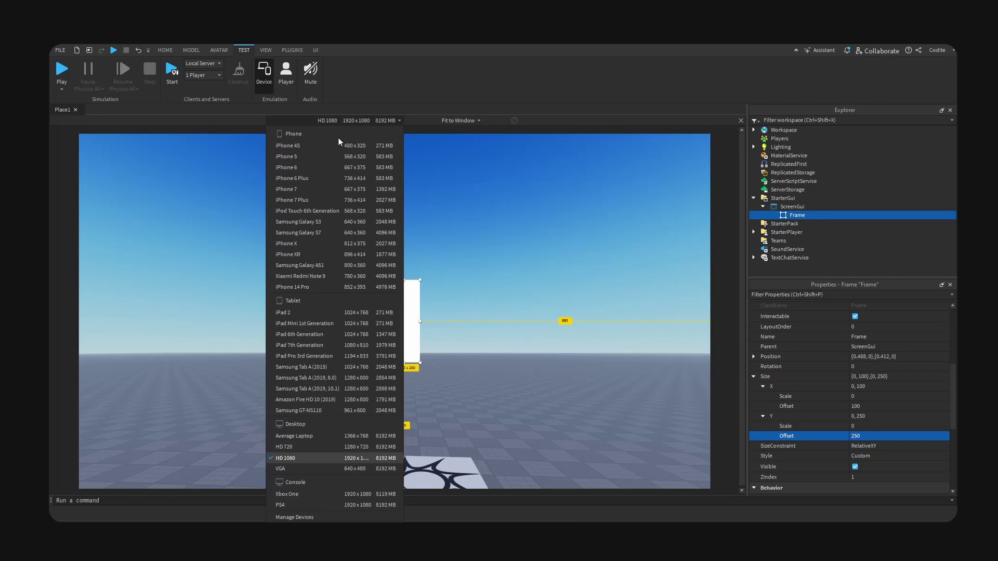
left_click(339, 242)
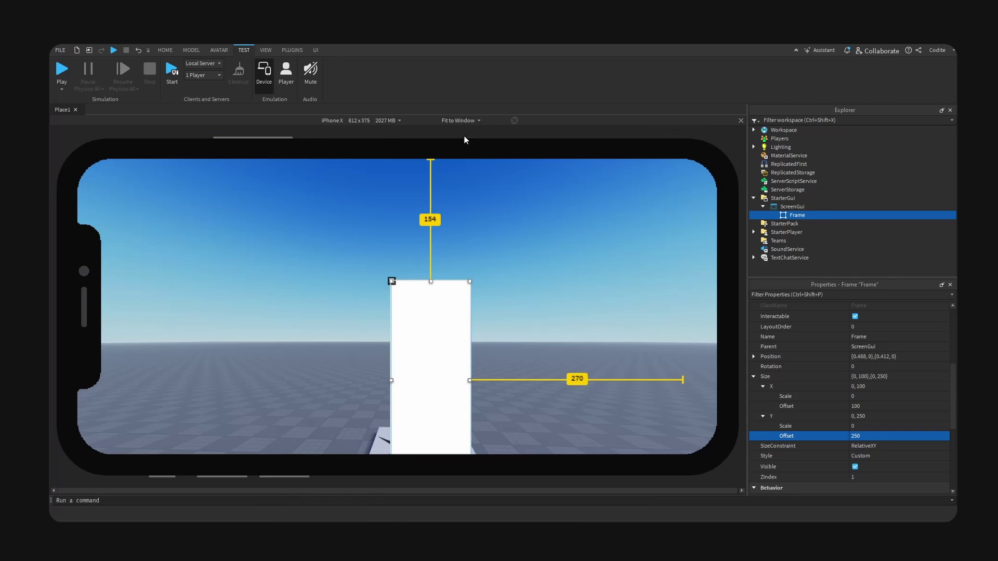
left_click(367, 120)
left_click(365, 260)
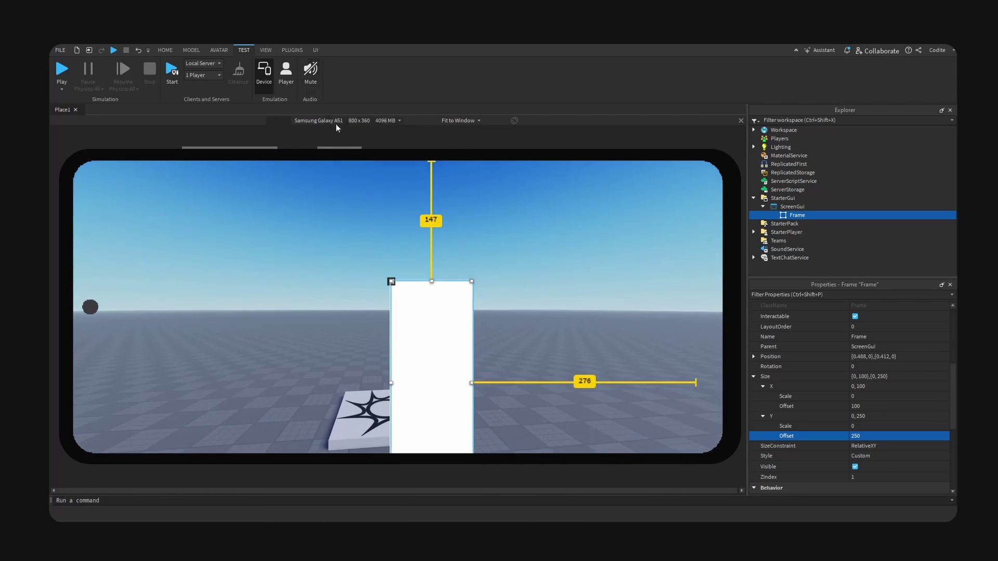
left_click(335, 124)
left_click(350, 201)
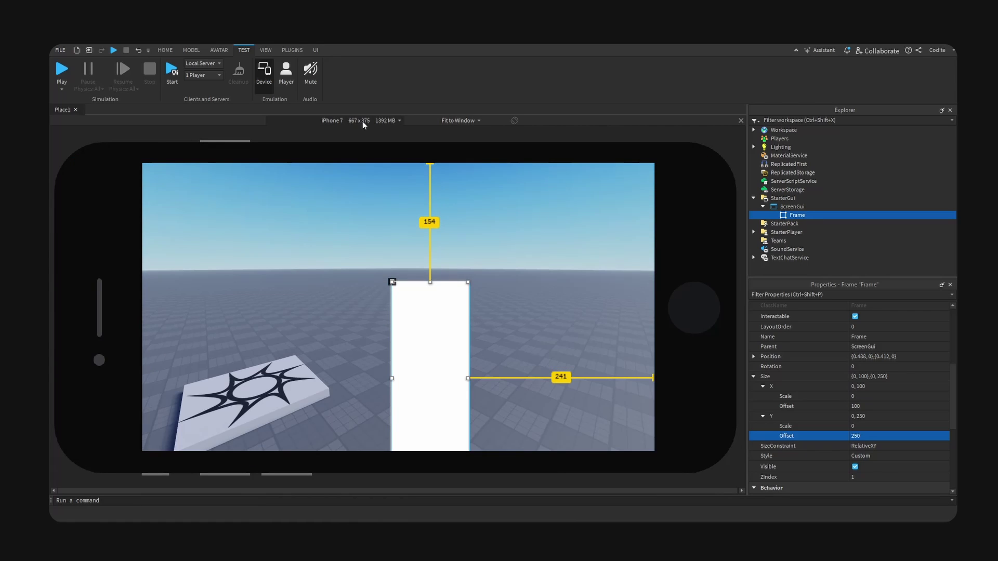
left_click(362, 121)
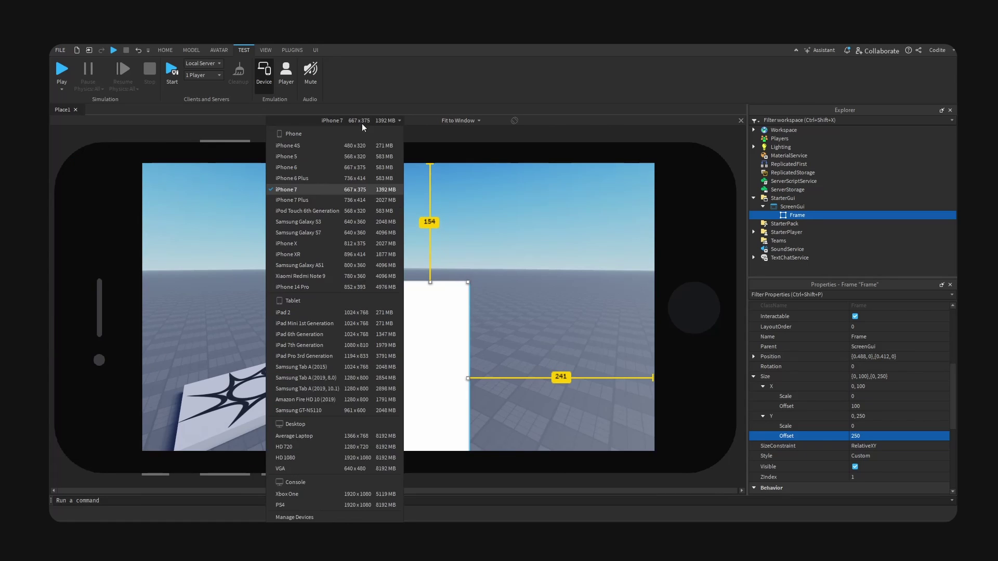
left_click(326, 454)
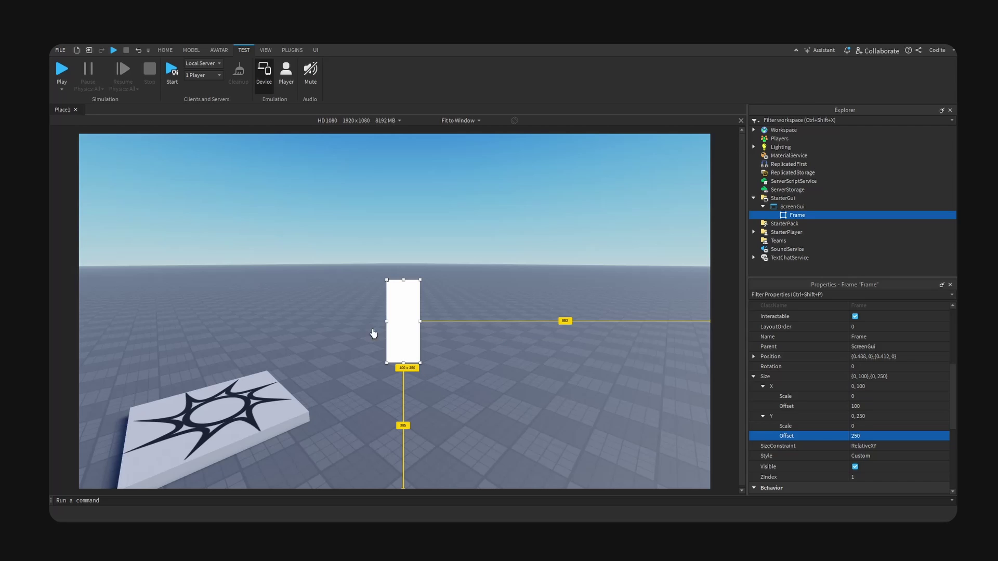
left_click(292, 50)
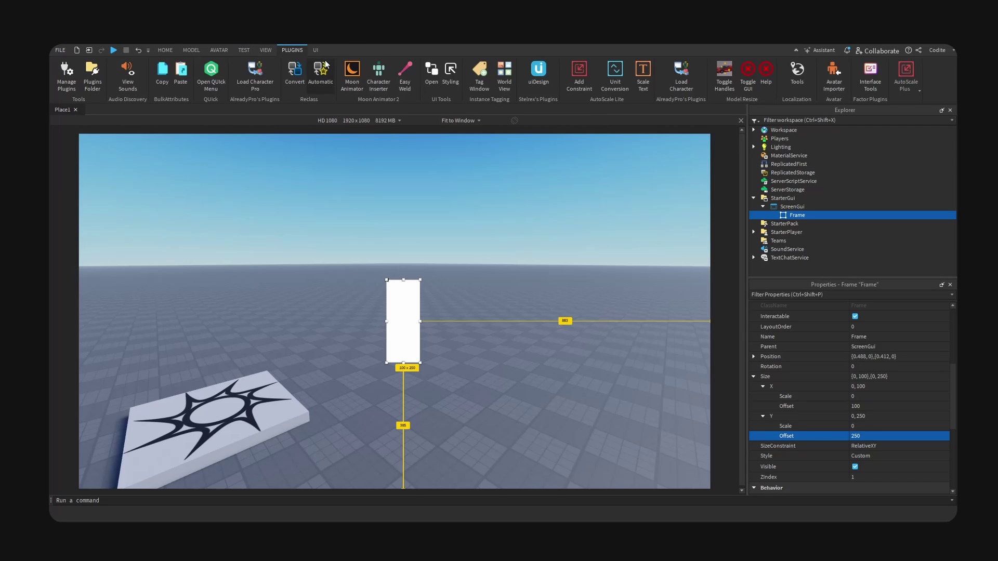
left_click(431, 78)
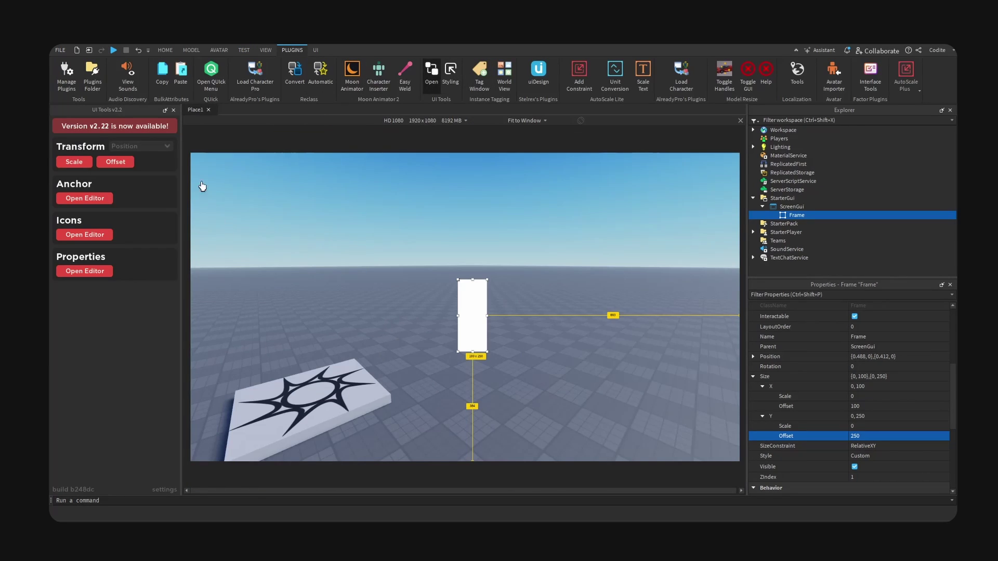
left_click(140, 147)
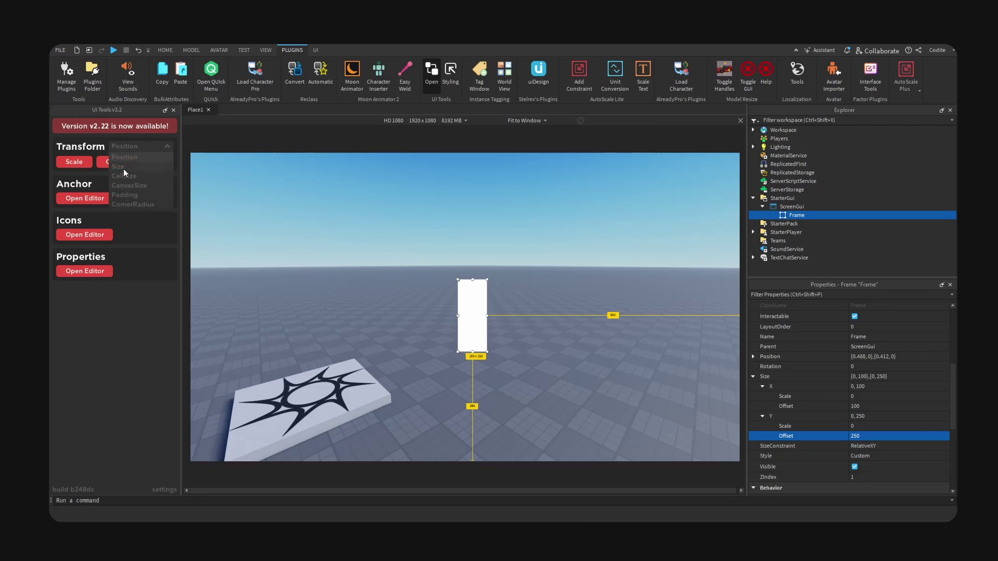
left_click(122, 167)
left_click(98, 271)
scroll(140, 384, "down", 2)
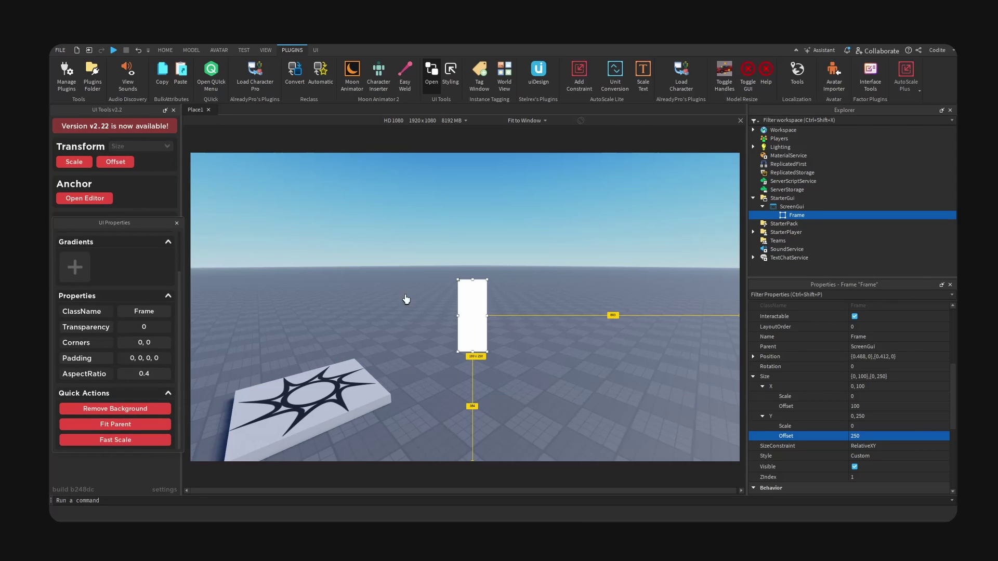
left_click(176, 223)
left_click(86, 165)
right_click_drag(682, 374, 564, 326)
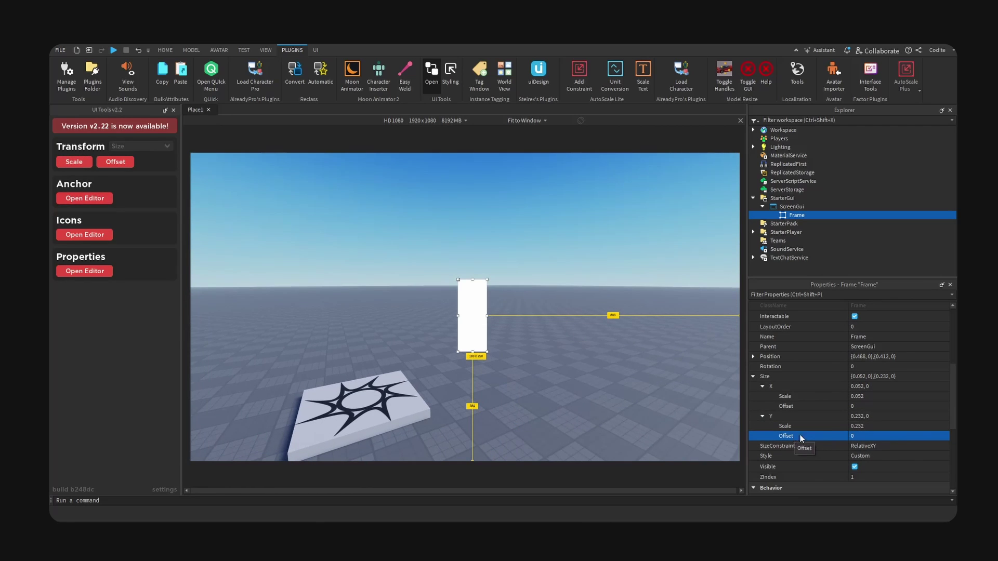
left_click(431, 121)
left_click(414, 197)
right_click_drag(560, 260, 561, 261)
left_click(416, 121)
left_click(407, 336)
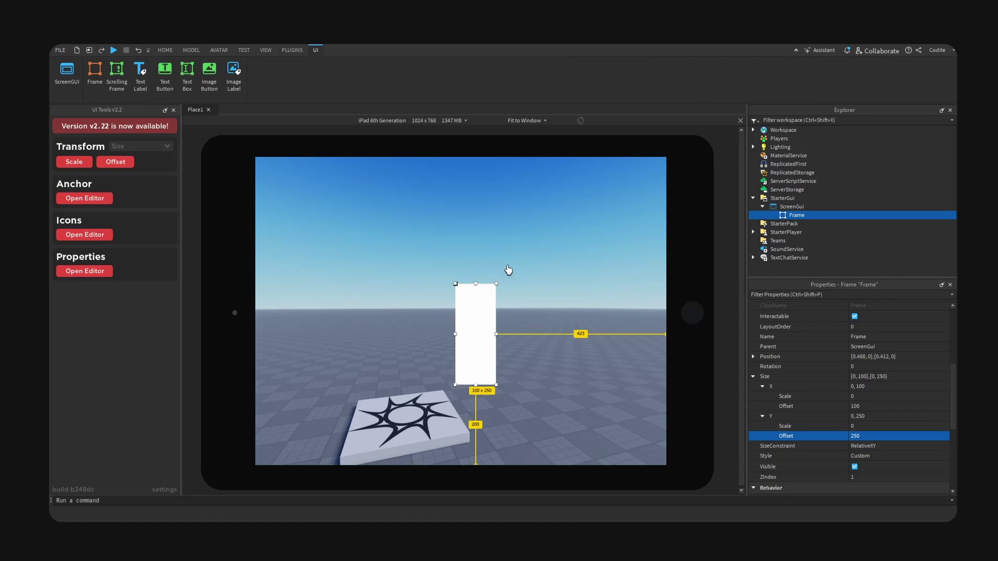
left_click(395, 121)
left_click(419, 457)
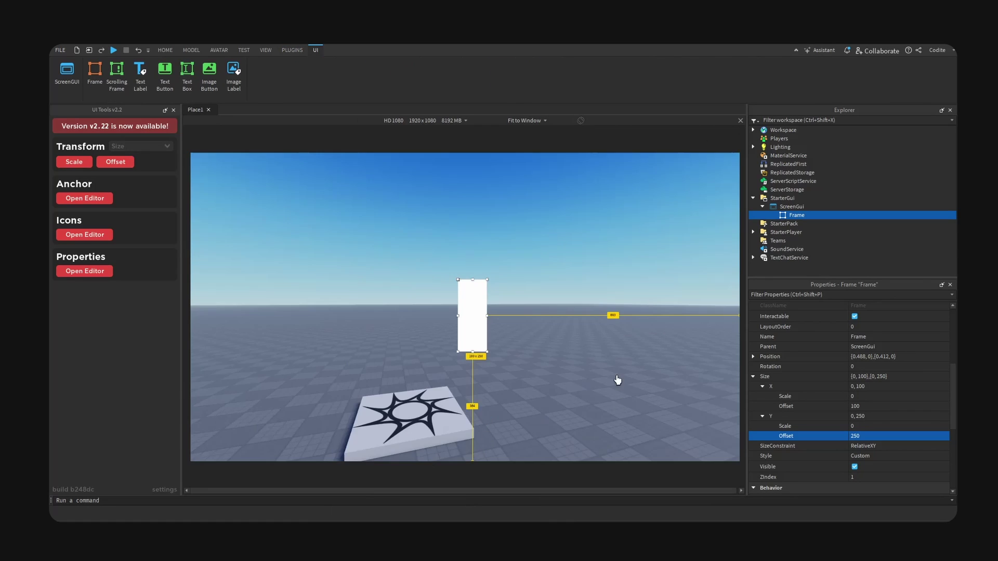
left_click(173, 110)
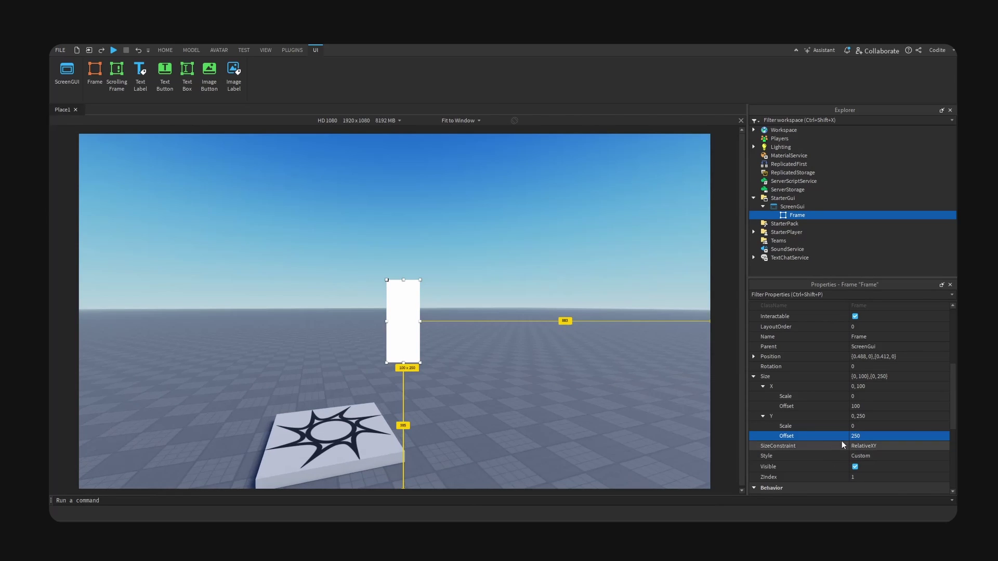
Set the Frame's Size X and Y Offsets to 0, giving {0,0},{0,0}.
left_click(881, 436)
type("0")
left_click(877, 406)
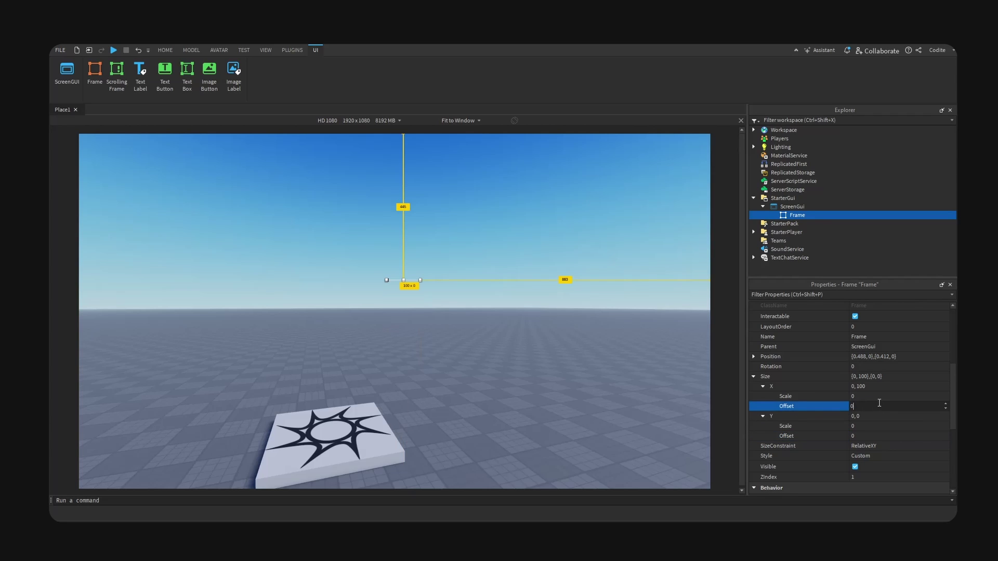
key("Return")
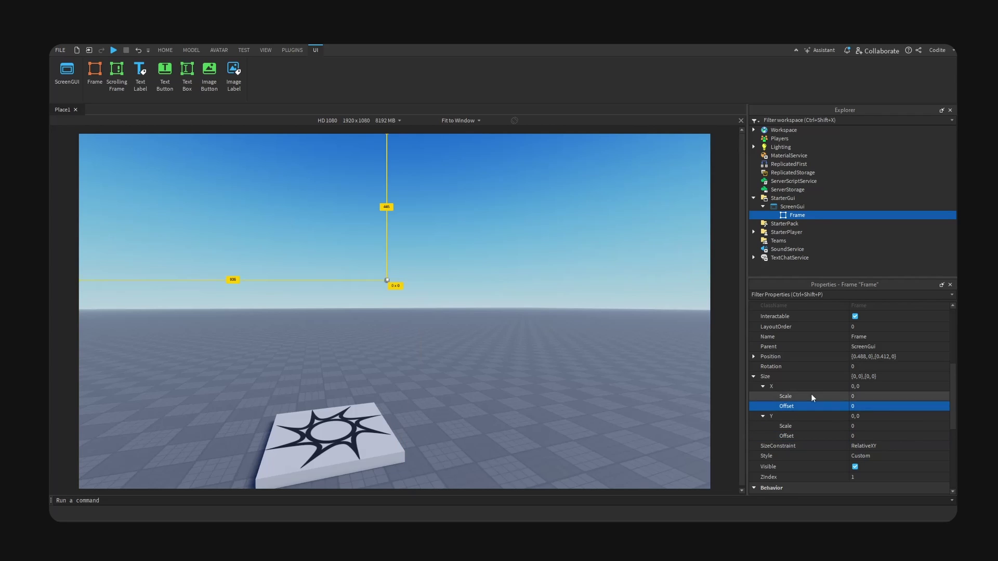
Set the Frame's Size X Scale to 1 and drag it to the top-left corner.
left_click(889, 426)
left_click(866, 396)
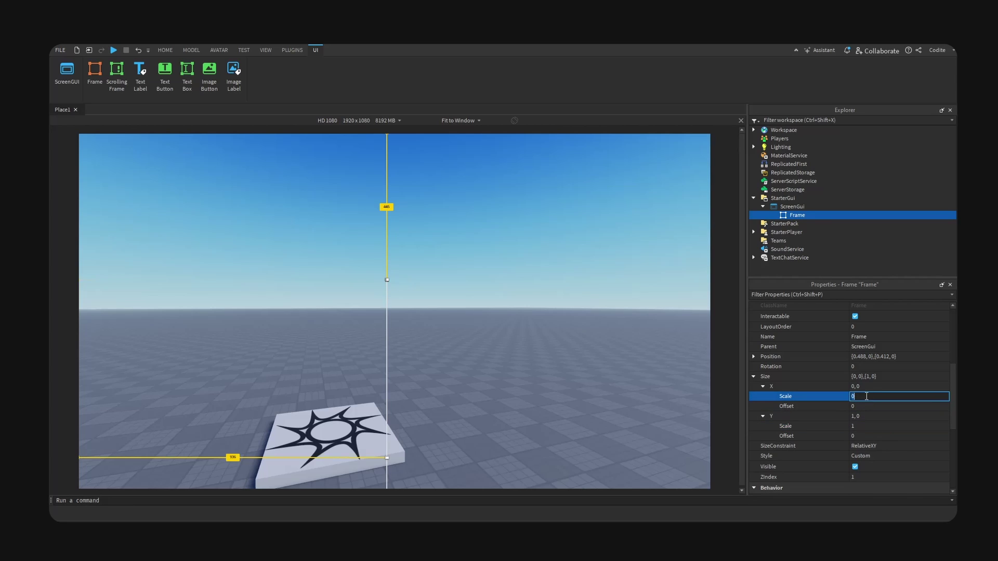
type("1")
key("Return")
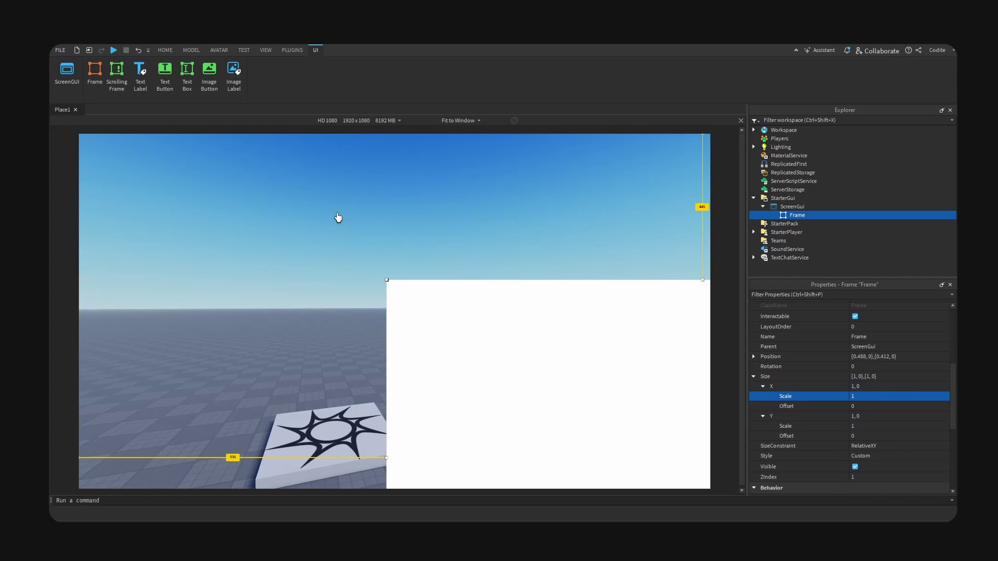
left_click_drag(582, 408, 274, 256)
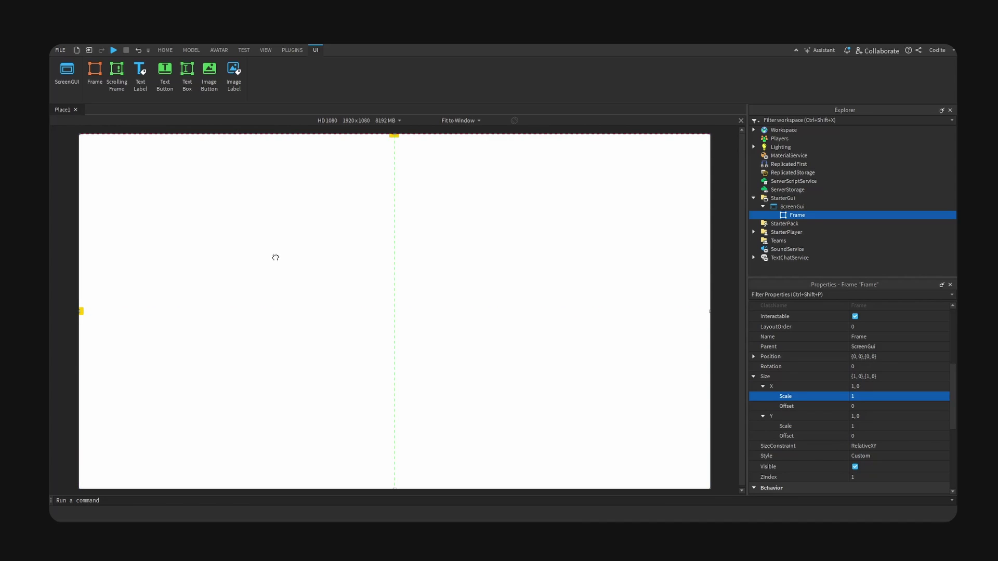
Set the Frame's Size X and Y Scale to 0.5 each.
left_click(757, 358)
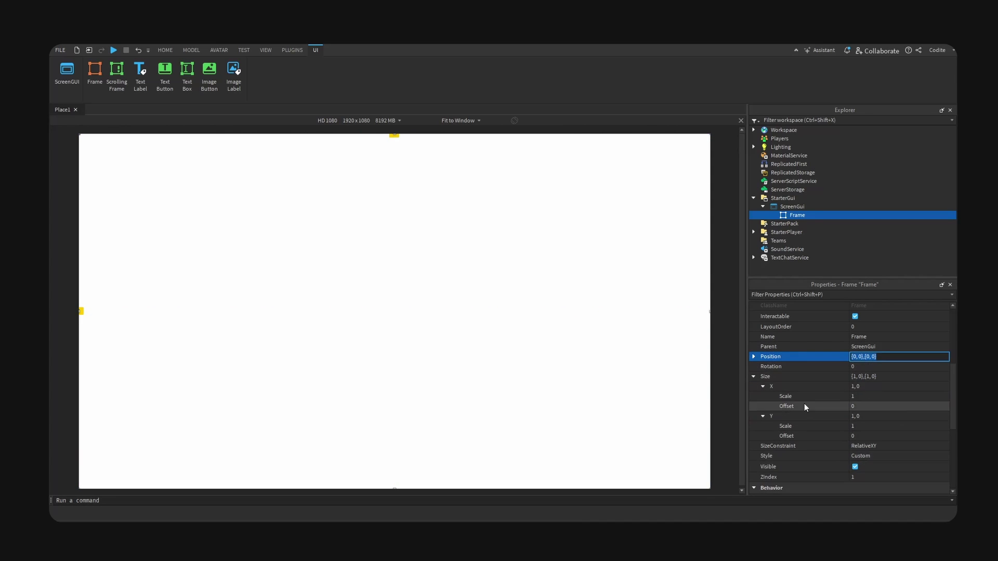
left_click(872, 396)
left_click(538, 361)
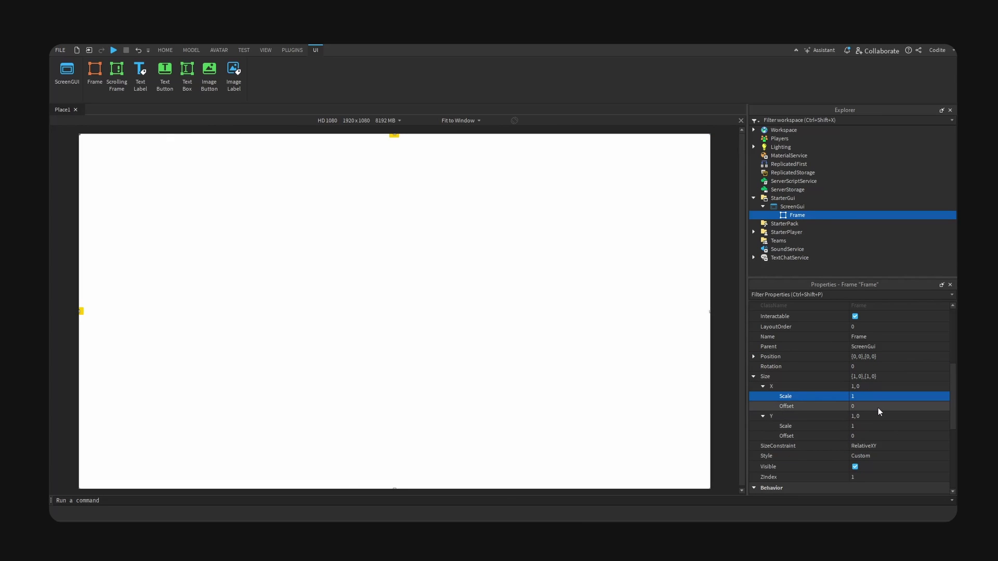
left_click(887, 397)
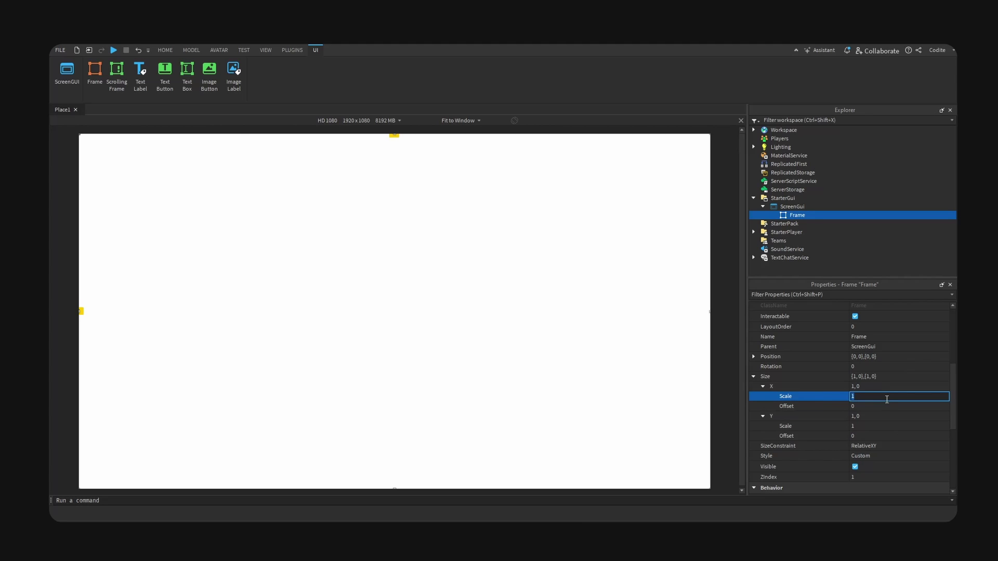
type("0.5")
key("Return")
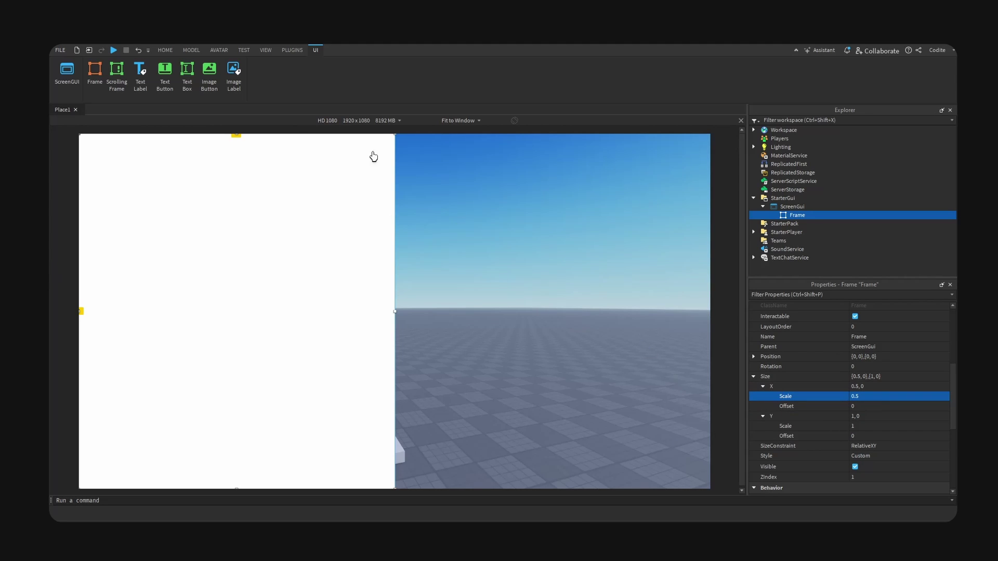
left_click(912, 426)
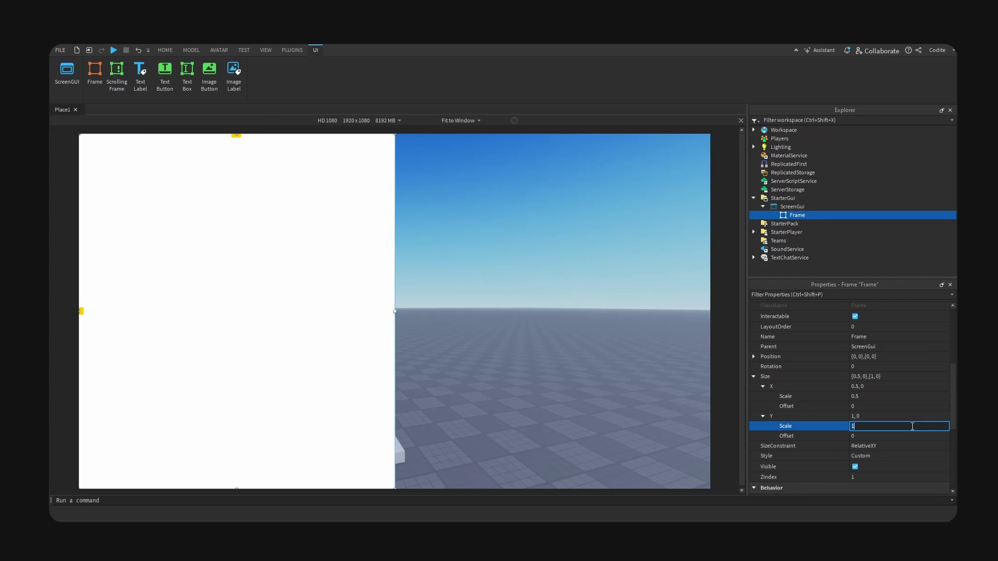
type("0.5")
key("Return")
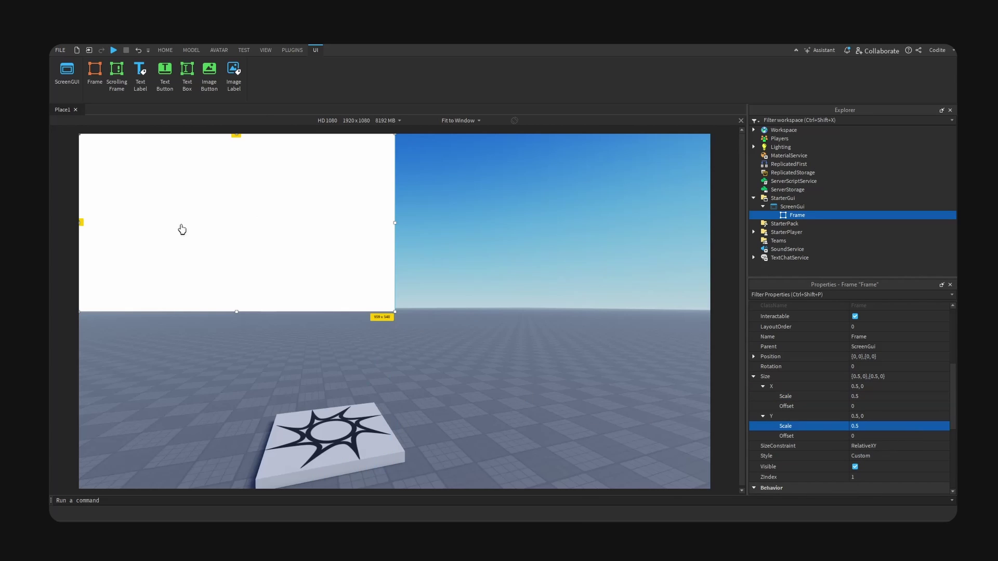
Drag the Frame near the centre, widen it, and show the preview at actual resolution.
left_click_drag(344, 234, 494, 314)
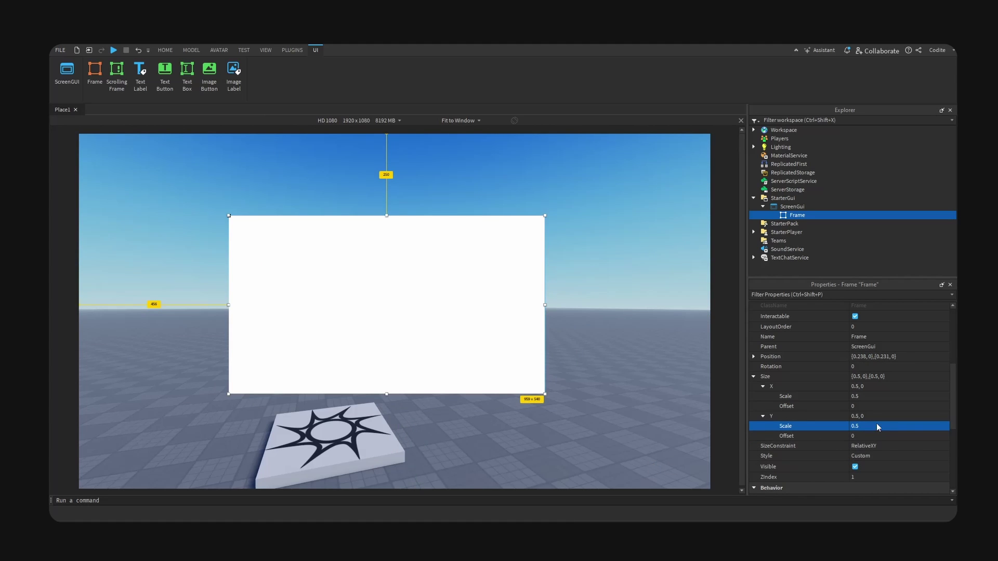
left_click_drag(545, 395, 561, 412)
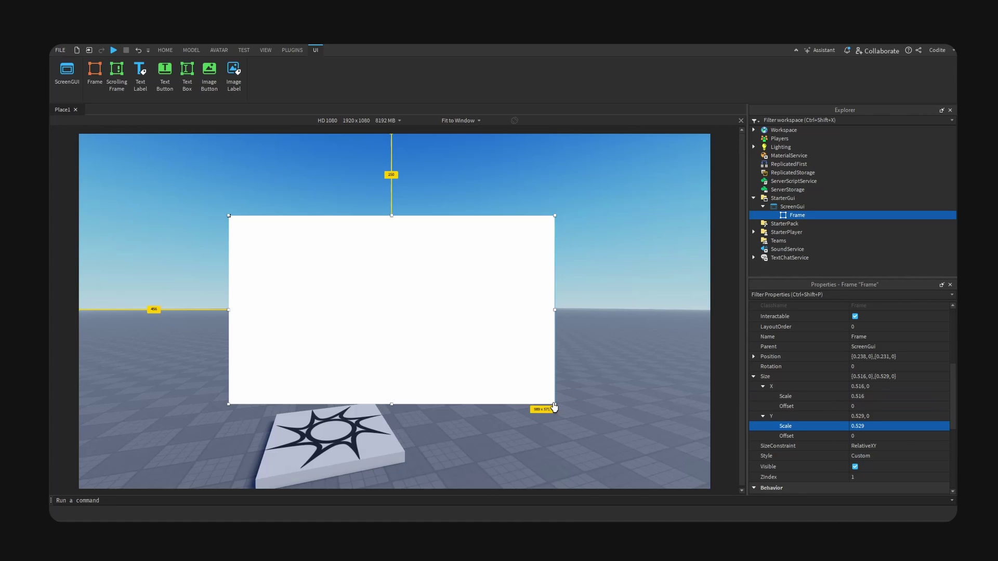
left_click_drag(554, 404, 570, 339)
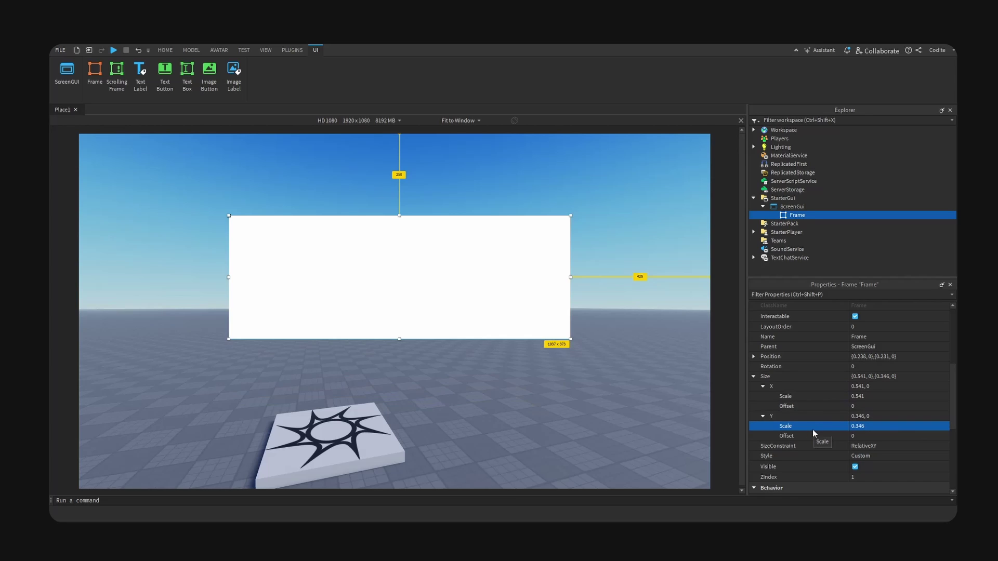
left_click(470, 120)
left_click(466, 154)
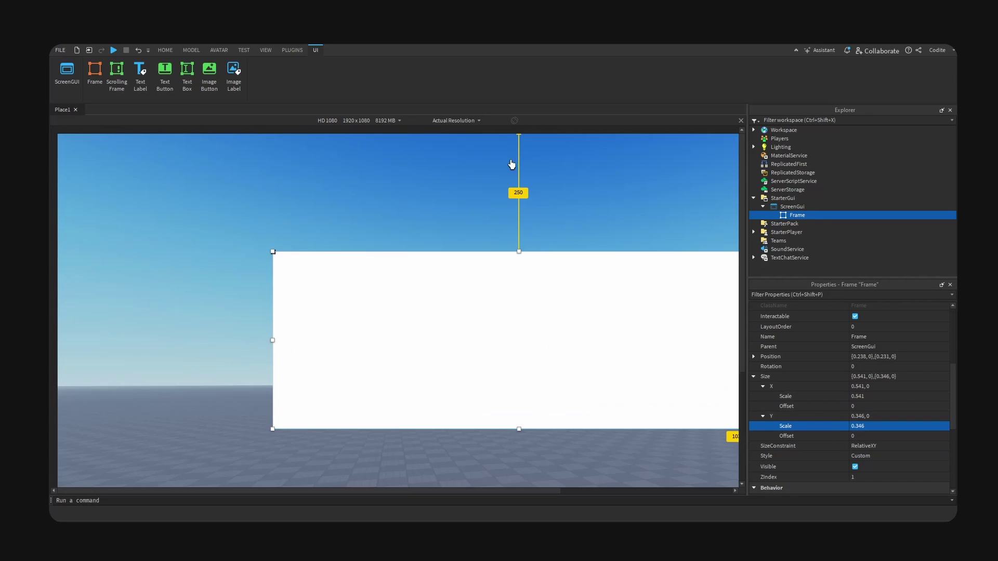
Reselect the Frame and resize it narrower and taller.
scroll(743, 282, "down", 2)
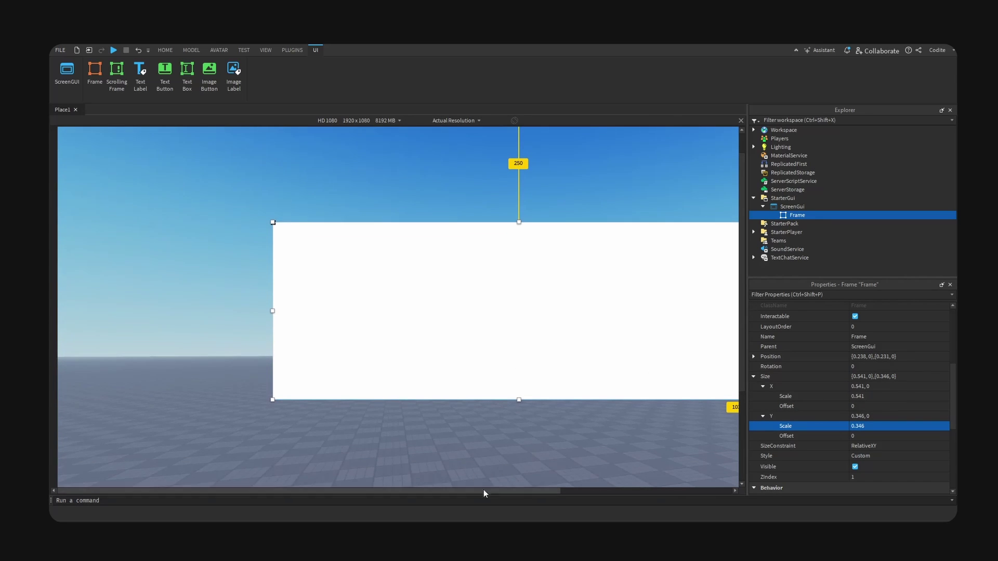
left_click_drag(482, 494, 578, 498)
scroll(743, 363, "down", 4)
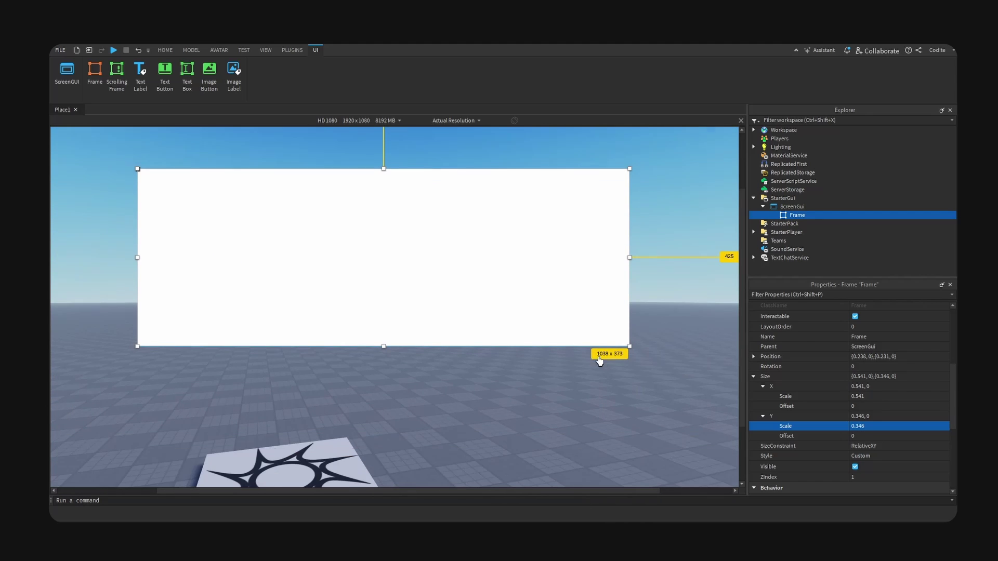
left_click(626, 353)
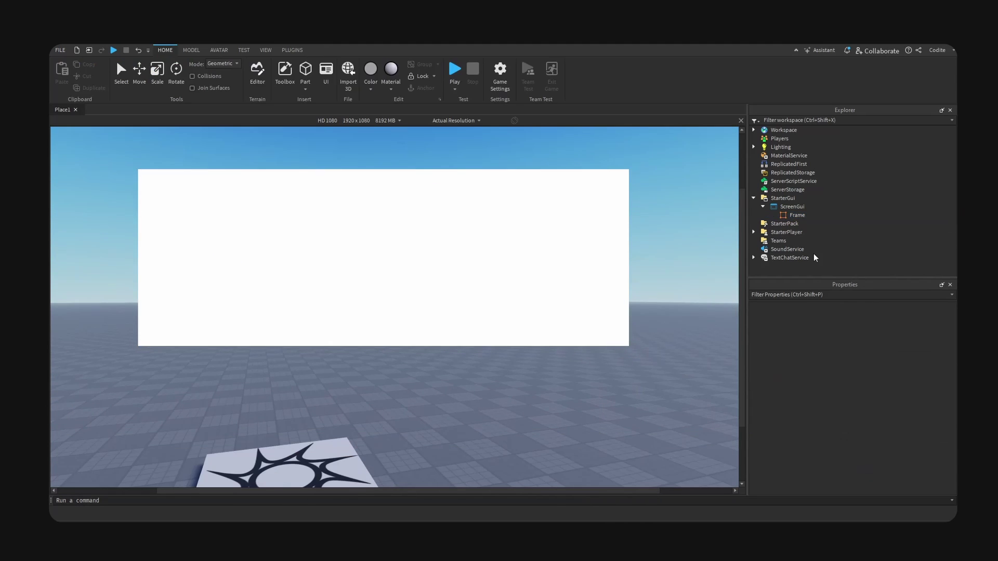
left_click(796, 215)
left_click_drag(629, 346, 542, 437)
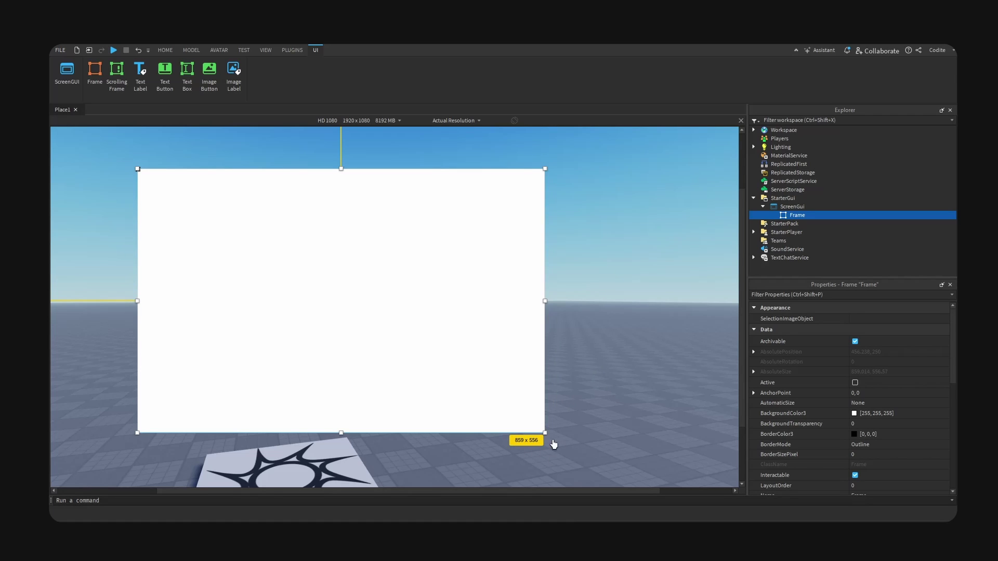
Expand the Frame's Size values, then open Photoshop's foreground colour picker.
scroll(813, 419, "down", 6)
scroll(764, 405, "up", 3)
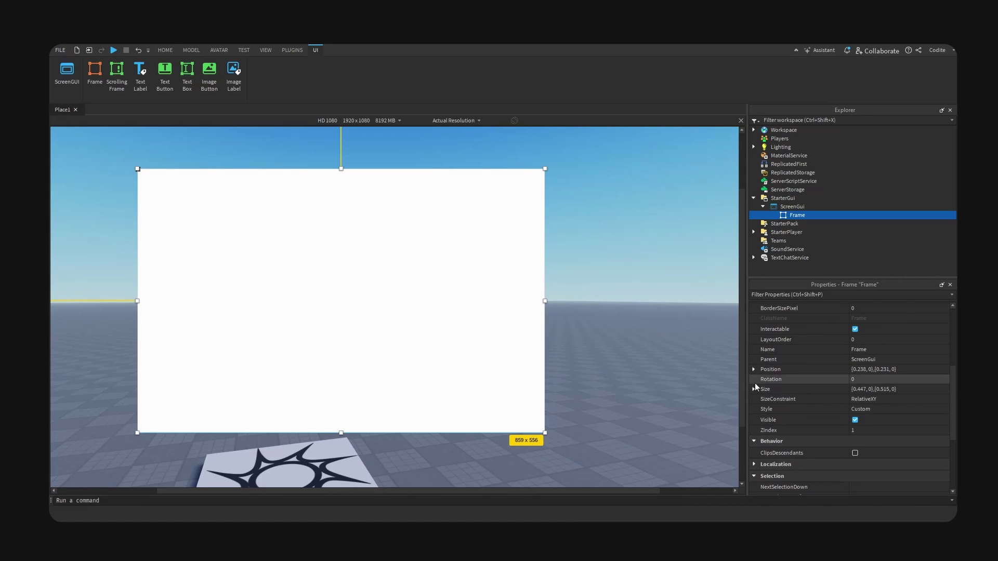
left_click(755, 389)
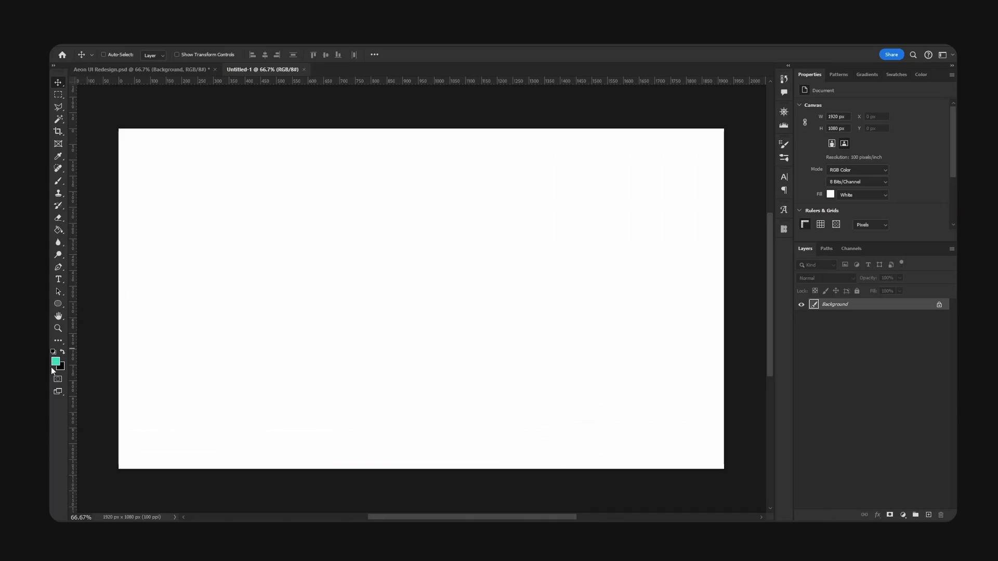
left_click(55, 361)
Set the foreground colour to near-black 0e0f0f and fill the canvas with it.
type("0e0f0f")
left_click(769, 356)
key("alt+BackSpace")
key("v")
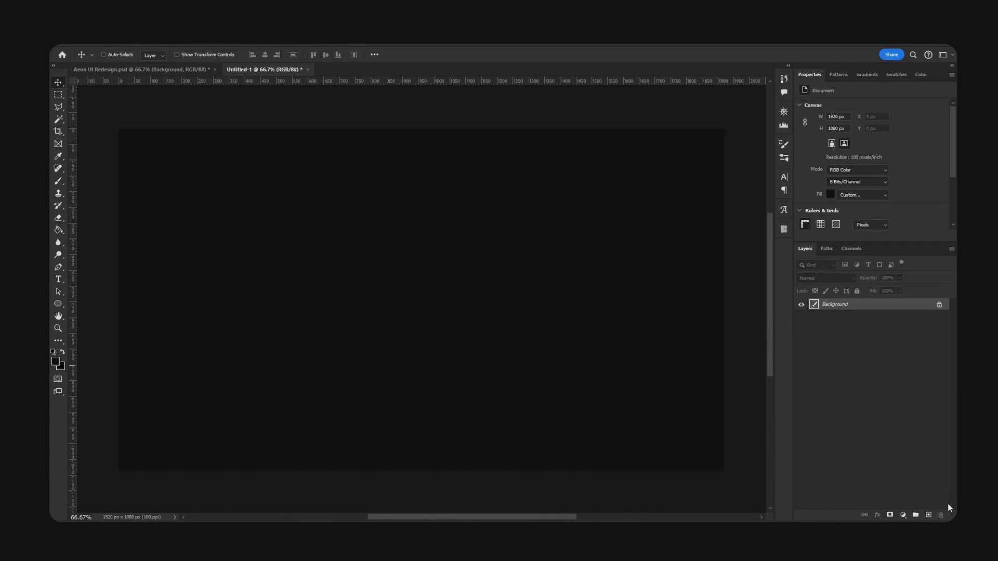
Draw a rounded rectangle of about 880 x 540 px with 15 px corner radius.
left_click(928, 515)
left_click_drag(58, 303, 95, 304)
left_click(94, 304)
left_click(426, 54)
key("x")
left_click_drag(289, 223, 568, 392)
Centre the rectangle on the canvas and give it a dark grey #191919 fill.
key("v")
key("ctrl+a")
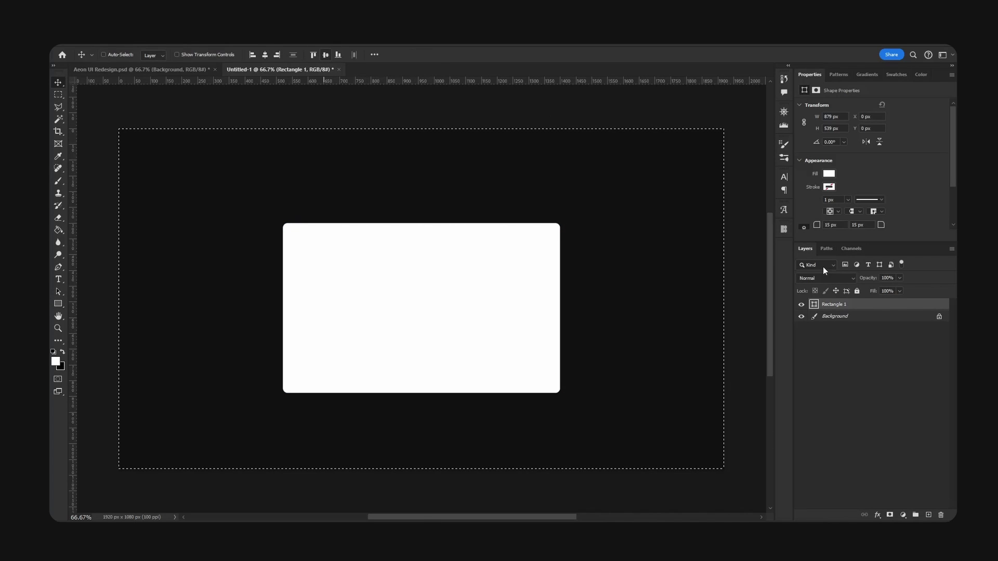
left_click(325, 55)
double_click(813, 304)
type("181717")
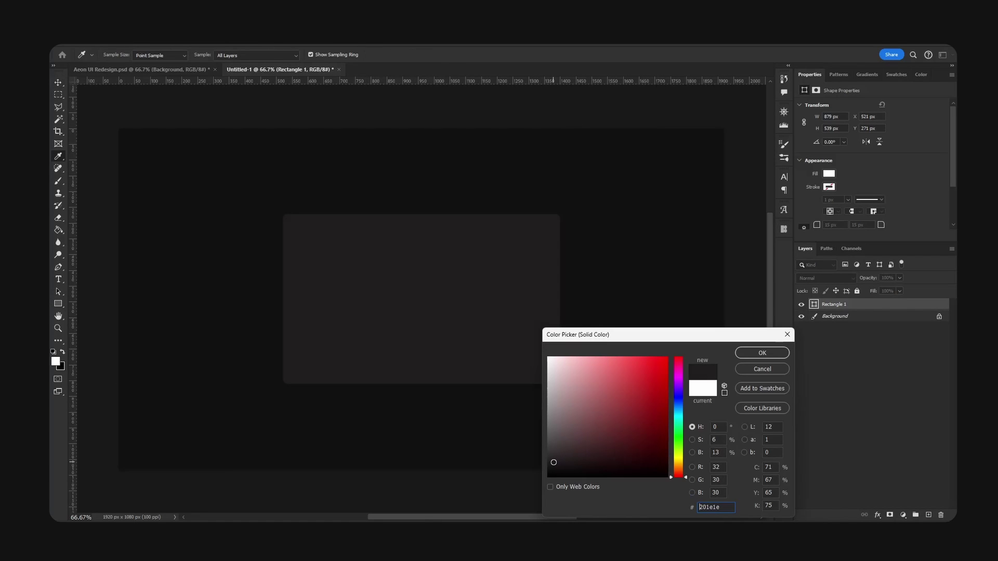
left_click(763, 352)
Set the rectangle's width to 880 px.
left_click(837, 118)
type("8")
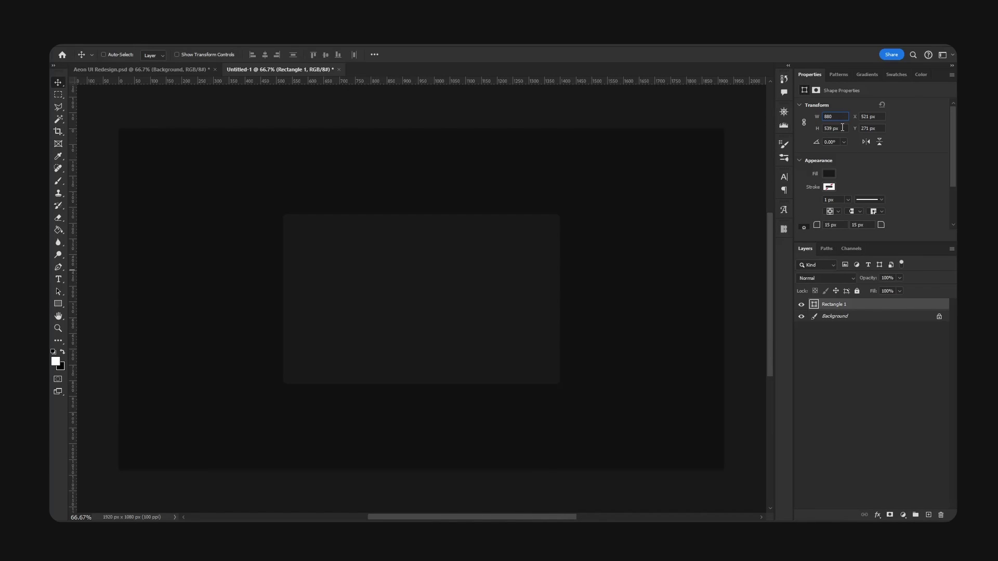
type("80")
left_click(843, 128)
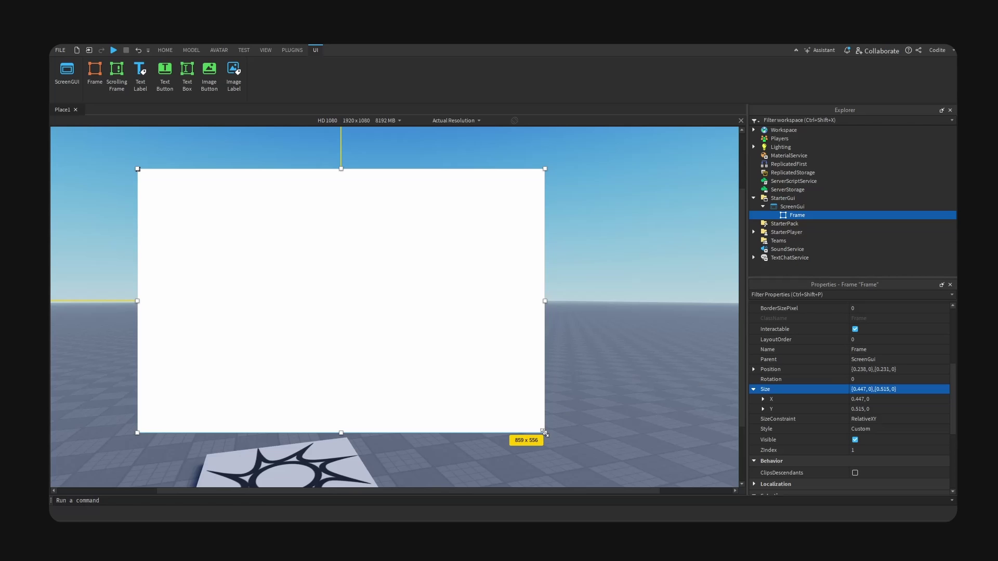
Resize the Frame to about 880 x 540 and set its Position to {0.5,0},{0.5,0}.
left_click_drag(543, 433, 553, 426)
scroll(872, 391, "up", 4)
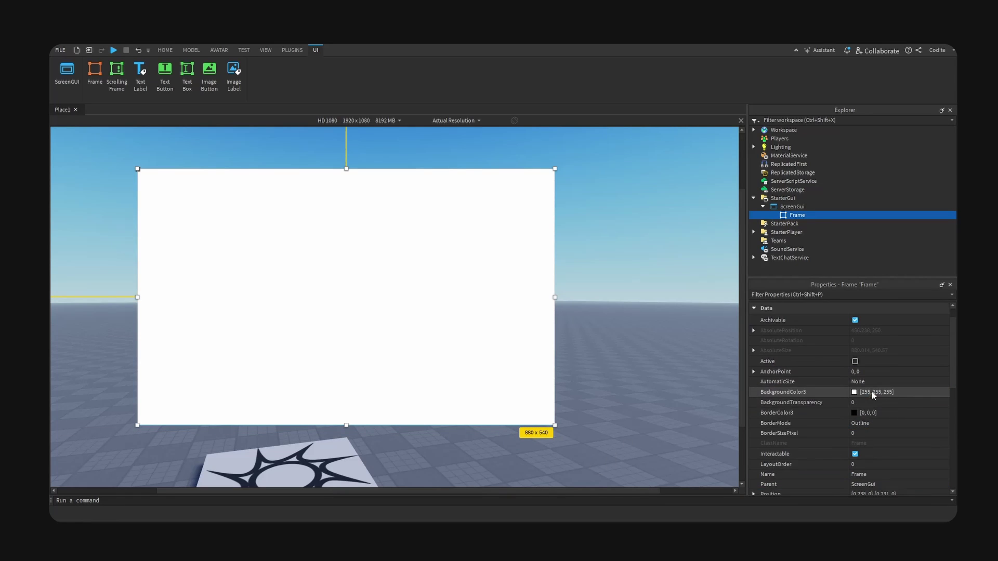
scroll(794, 423, "down", 3)
left_click(755, 400)
left_click(860, 411)
type("0.5")
left_click(858, 420)
type("0.5")
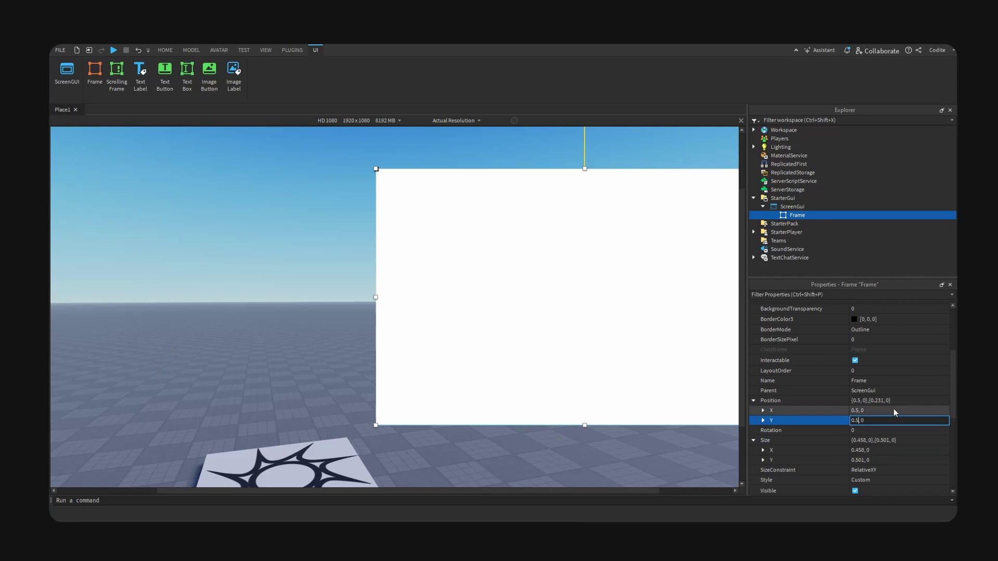
key("Return")
Set the Frame's AnchorPoint to 0.5, 0.5.
left_click(451, 131)
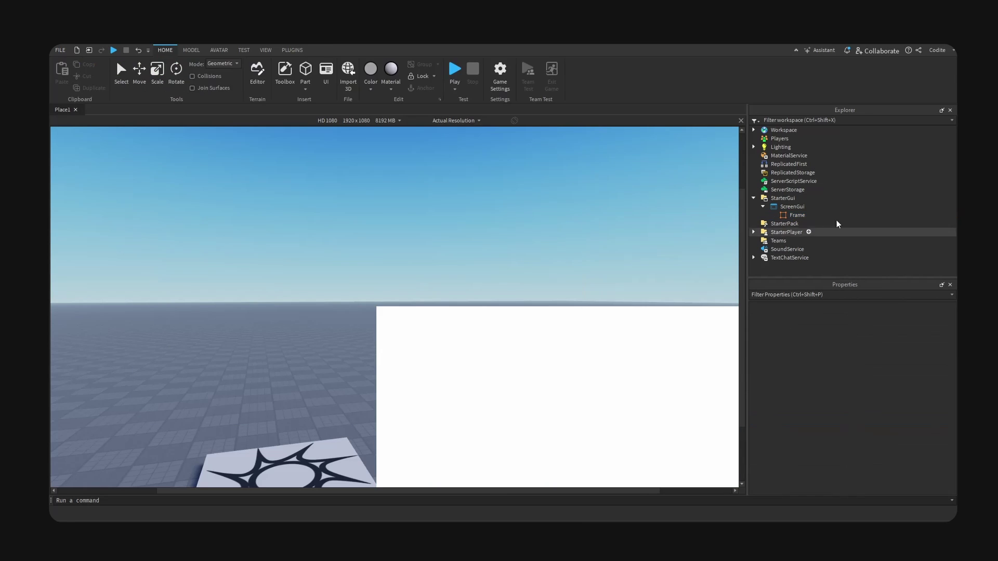
left_click(796, 215)
left_click(753, 393)
left_click(873, 393)
left_click(876, 406)
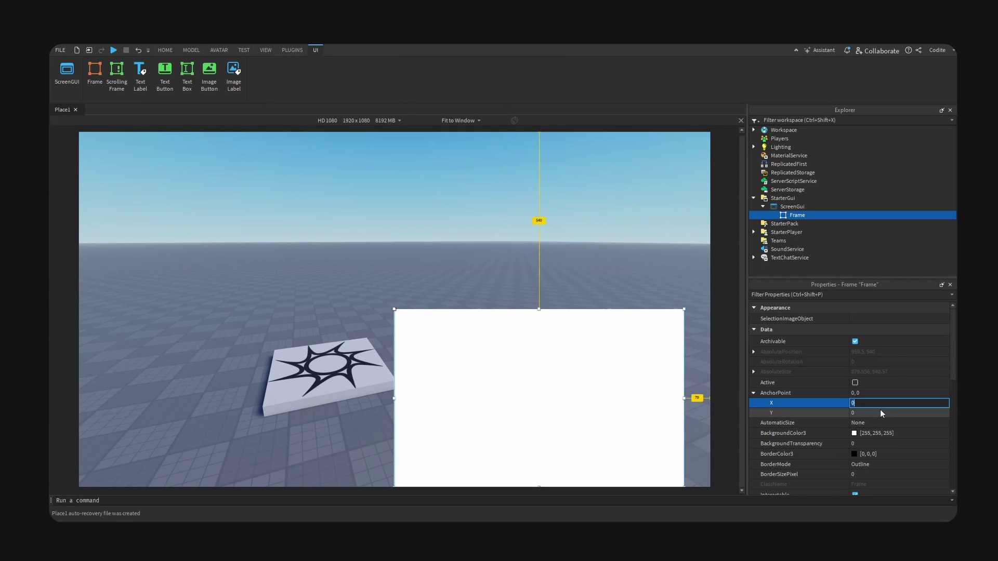
type("0.5")
left_click(880, 409)
type("0.5")
key("Return")
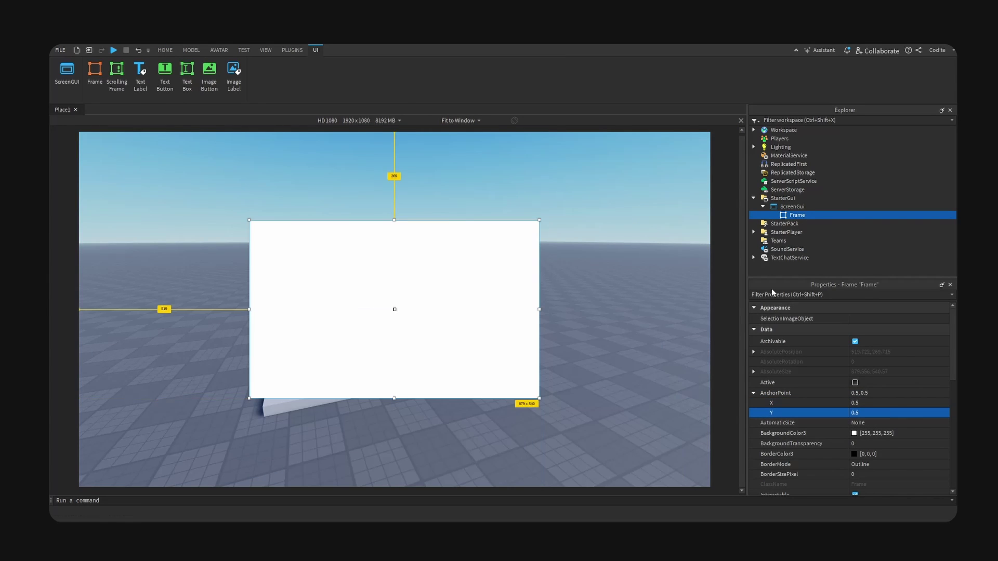
Check the Frame's centred Position, then reopen the Photoshop rectangle's fill colour to read it.
scroll(878, 408, "down", 4)
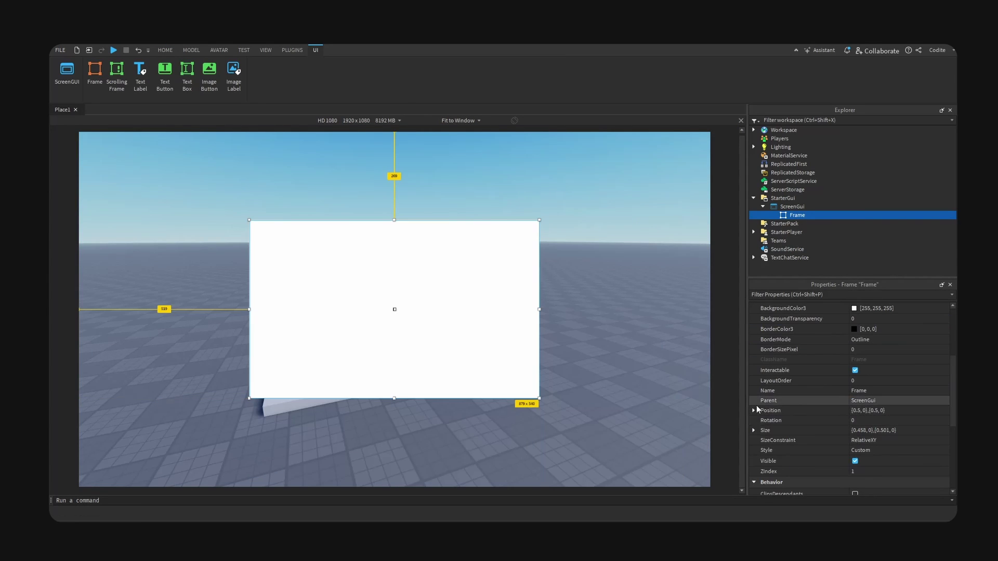
left_click(753, 411)
left_click(873, 410)
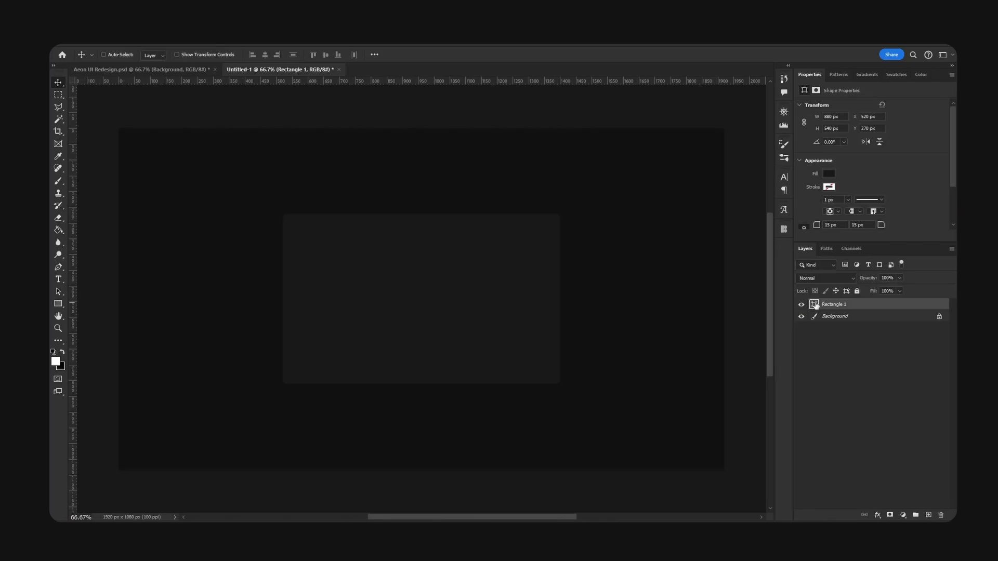
double_click(814, 305)
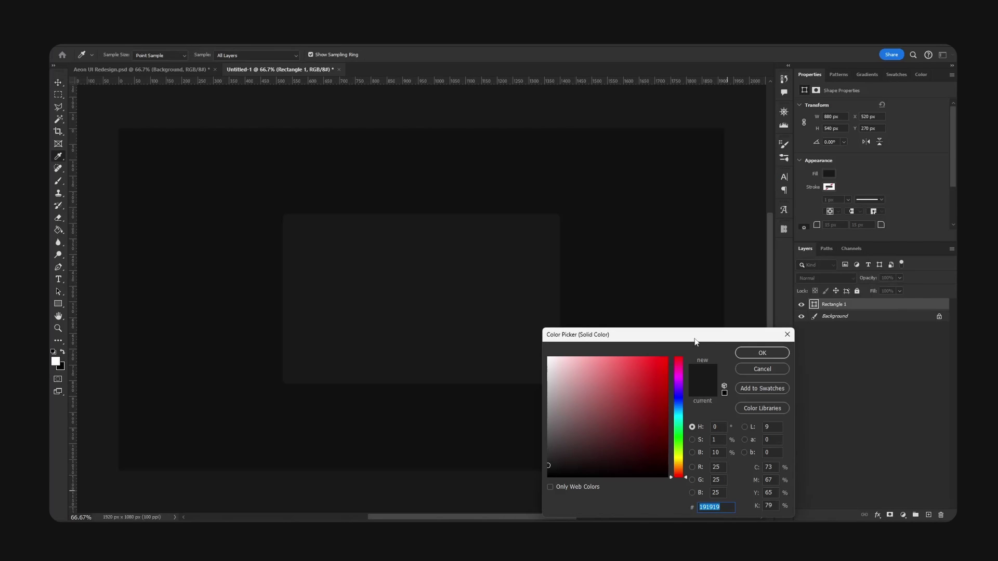
left_click_drag(696, 341, 598, 220)
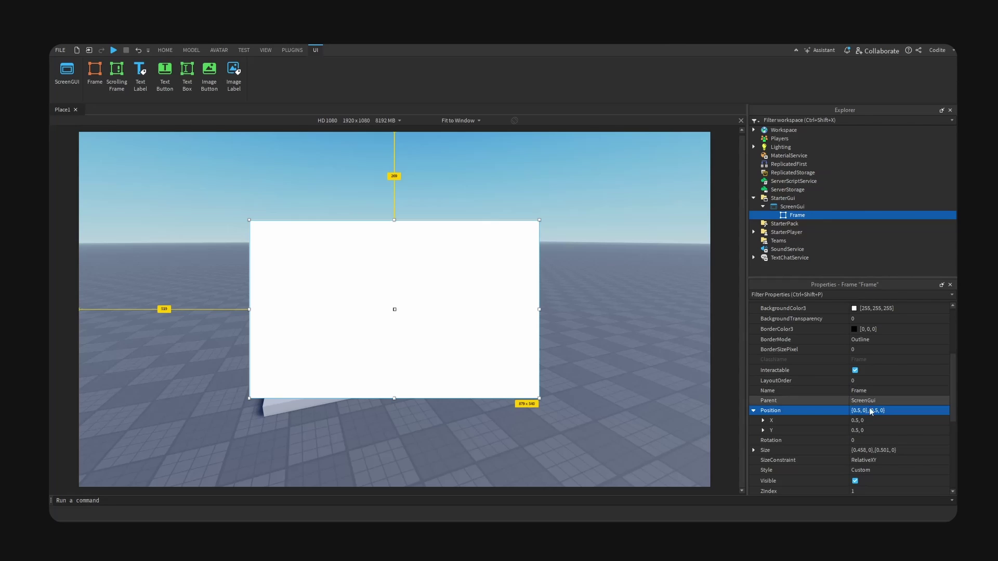
Set the Frame's BackgroundColor3 to dark grey #191919 [25, 25, 25].
scroll(847, 406, "down", 2)
left_click(783, 433)
left_click(854, 432)
left_click_drag(580, 350, 554, 350)
type("191919")
left_click(565, 365)
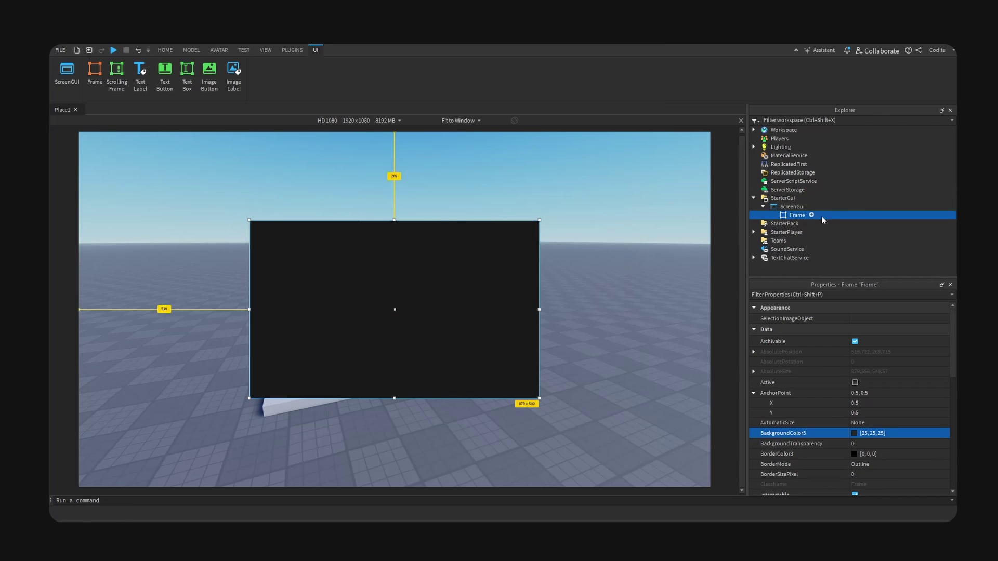
Insert a UICorner into the Frame and set its CornerRadius offset to 0.
left_click(811, 215)
type("UICorner")
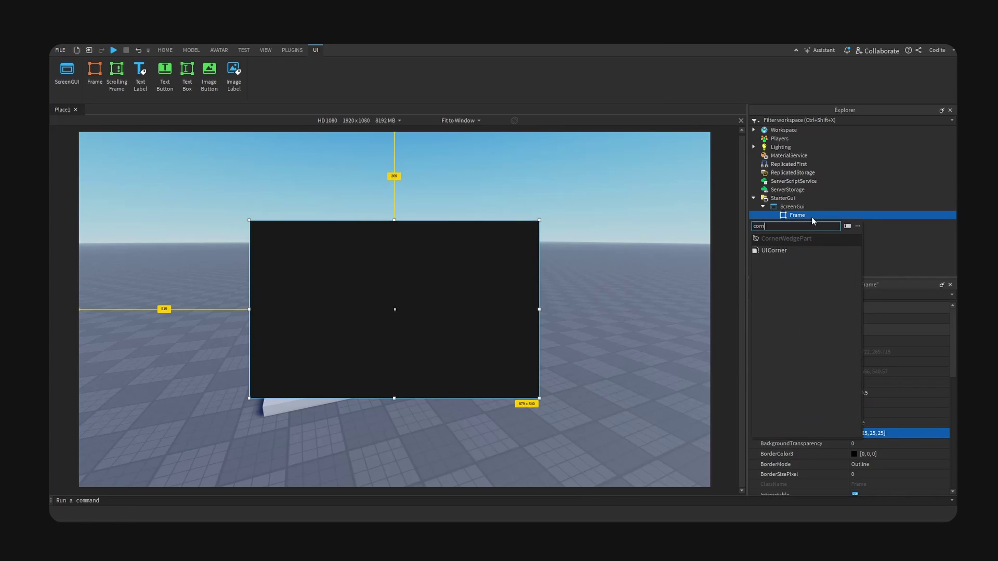
key("Return")
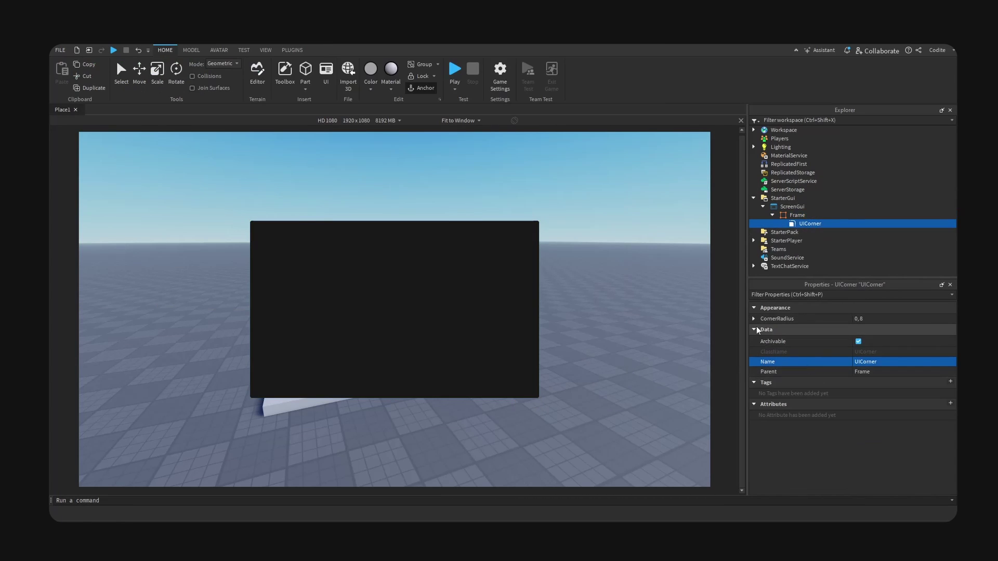
left_click(877, 329)
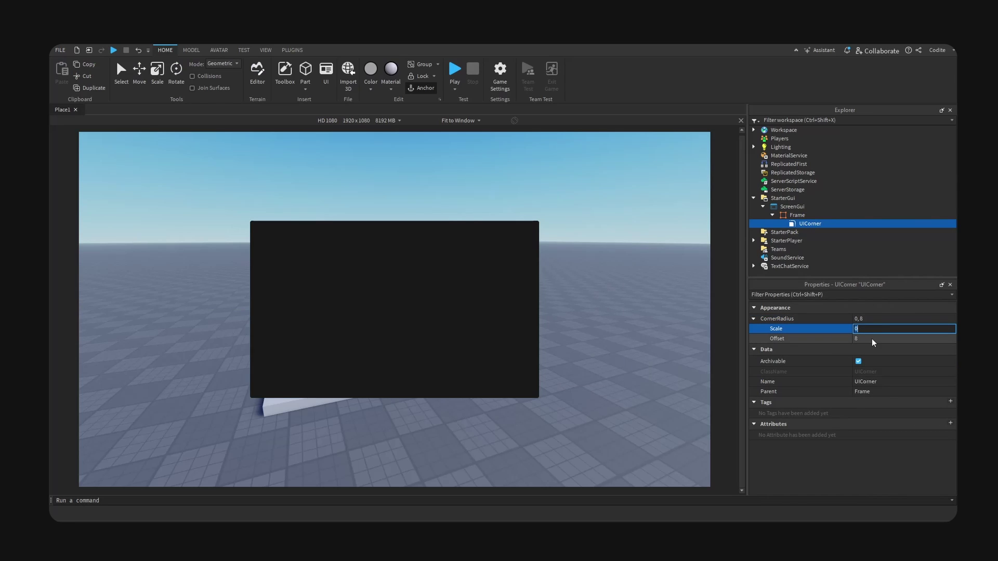
left_click(873, 340)
key("Return")
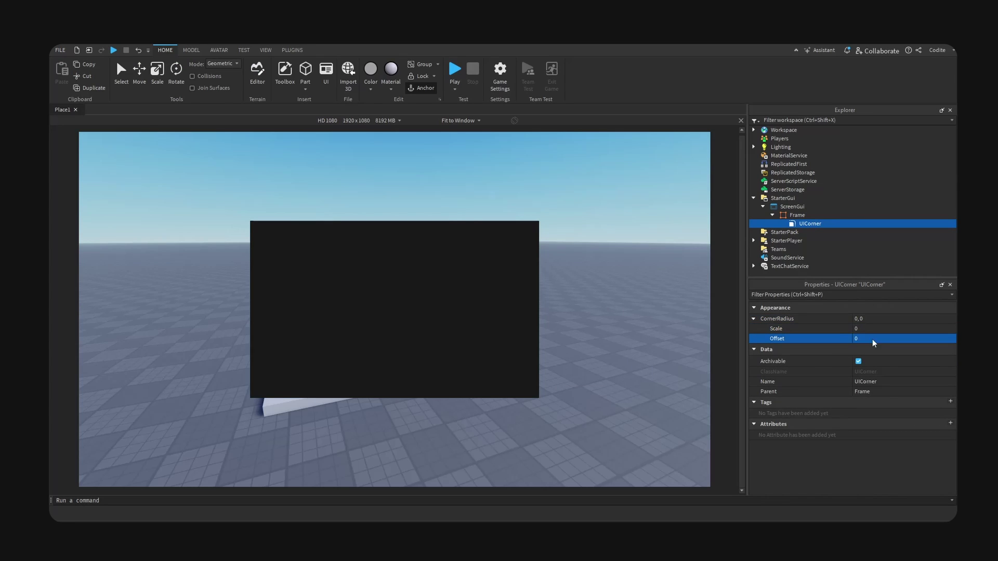
Set the UICorner's CornerRadius scale to 0.05, after trying 1 and 0.1.
left_click(881, 331)
type("1")
key("Return")
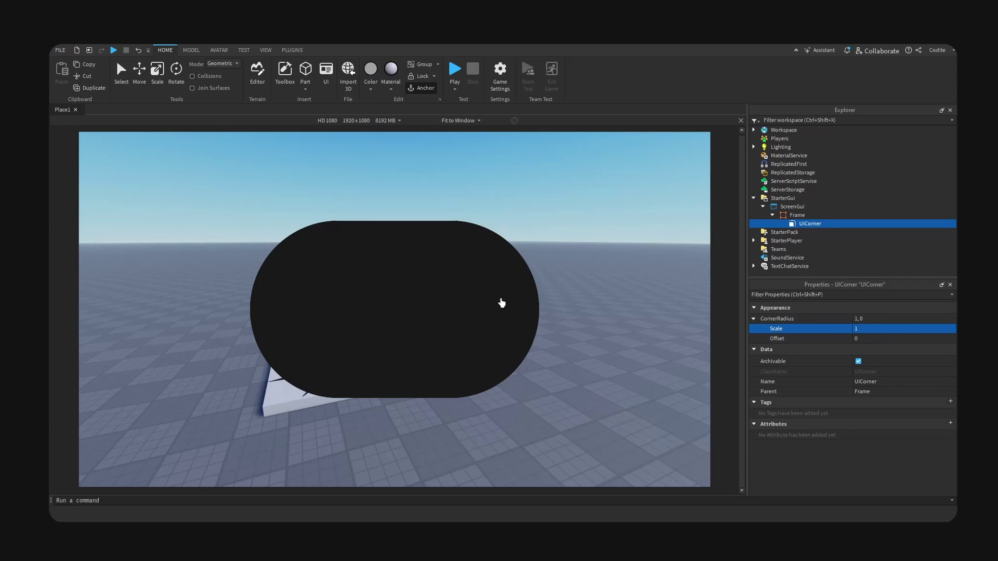
left_click(906, 329)
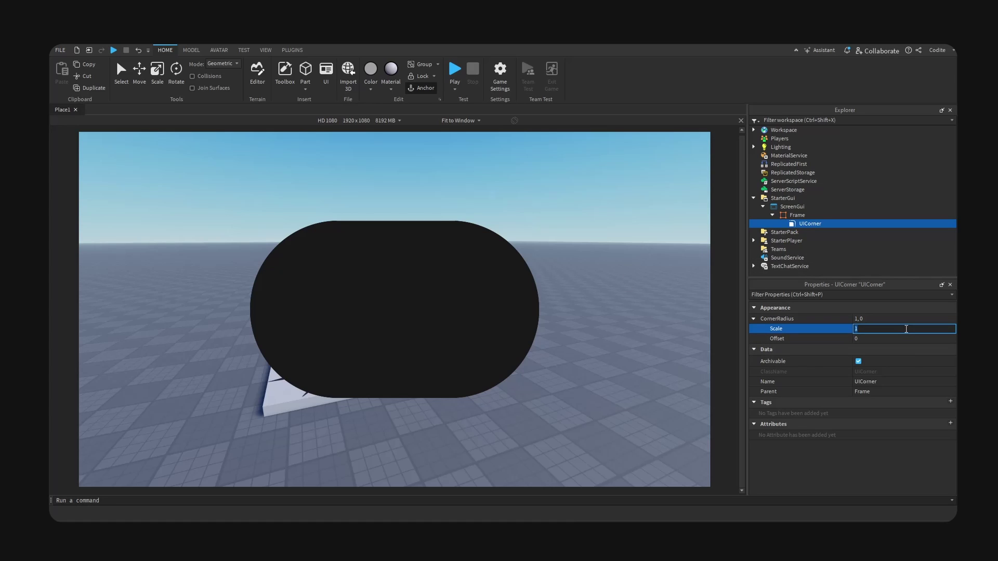
type(".1")
key("Return")
left_click(906, 329)
type(".05")
key("Return")
left_click(782, 216)
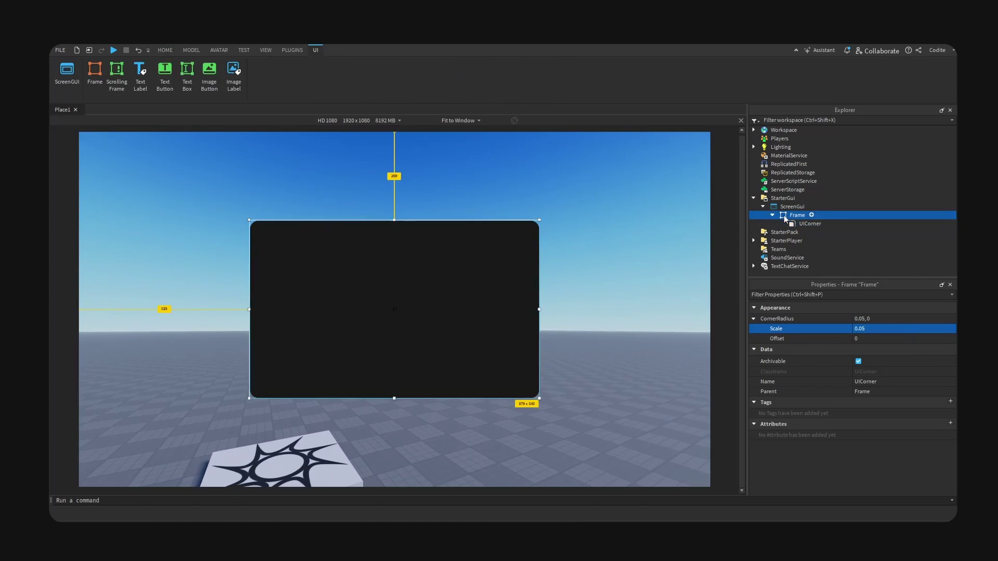
left_click(534, 172)
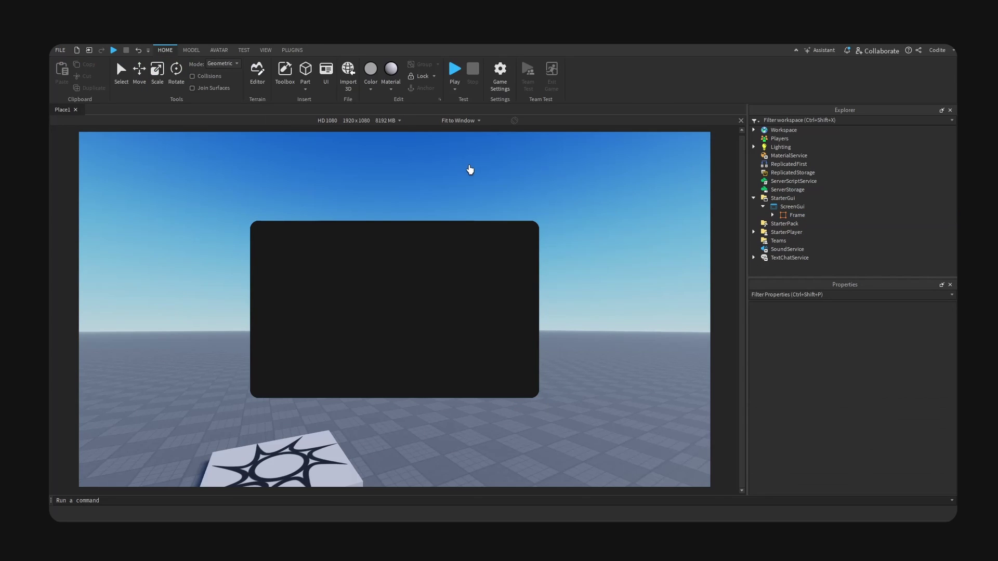
Preview the UI on iPhone X and iPad Pro 3rd Generation, resizing the side panels.
left_click(327, 120)
left_click(291, 203)
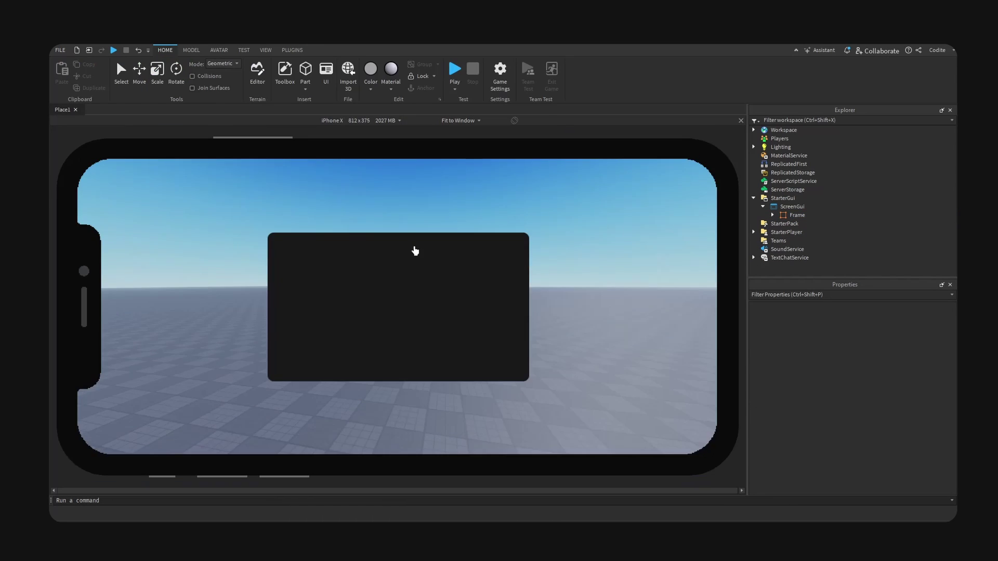
left_click(366, 121)
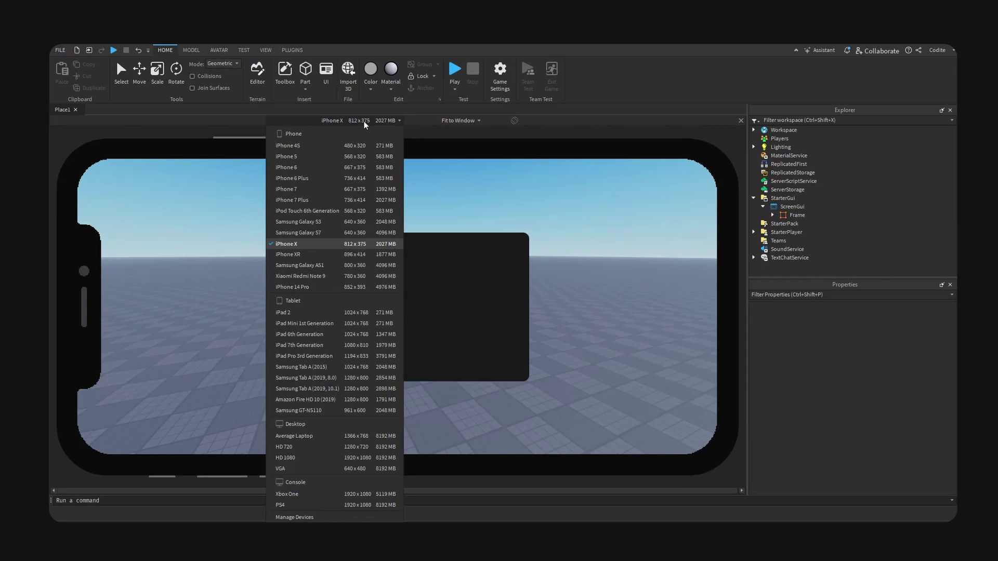
left_click(341, 358)
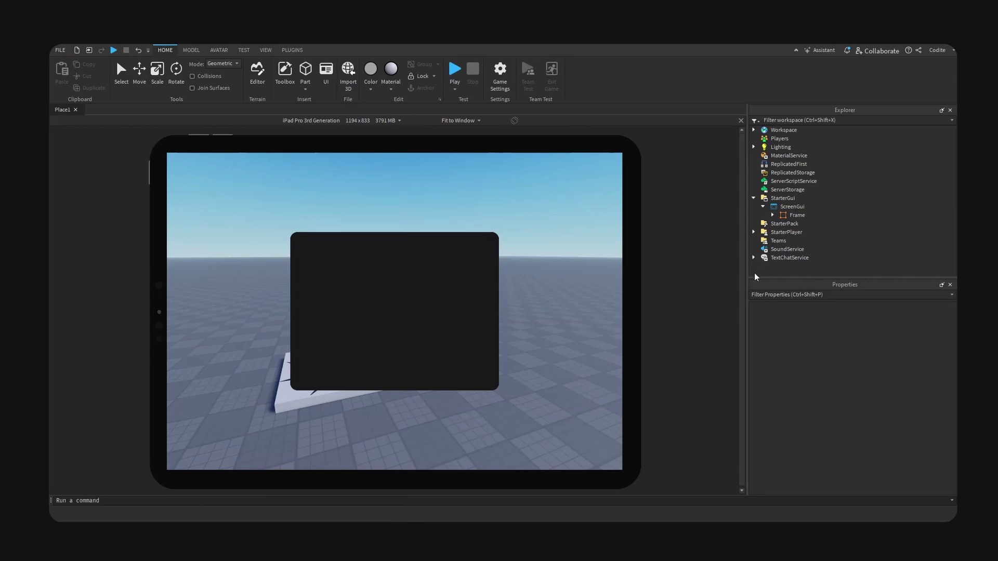
left_click_drag(747, 274, 766, 283)
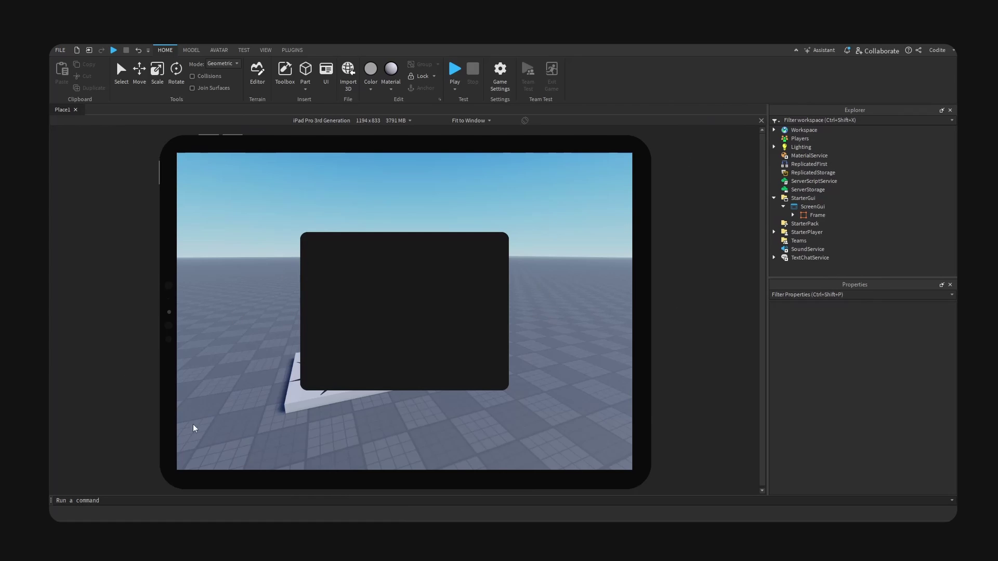
Preview on Samsung Tab A (2019, 8.0), iPhone 7 Plus, a tablet, Amazon Fire HD 10 (2019), then HD 1080.
left_click(344, 125)
left_click(318, 379)
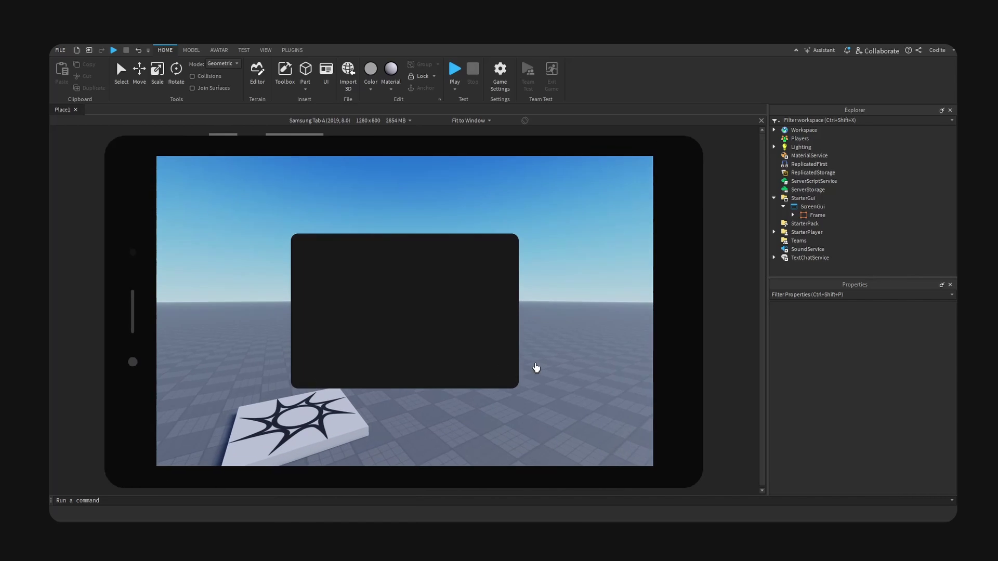
left_click(329, 124)
left_click(313, 220)
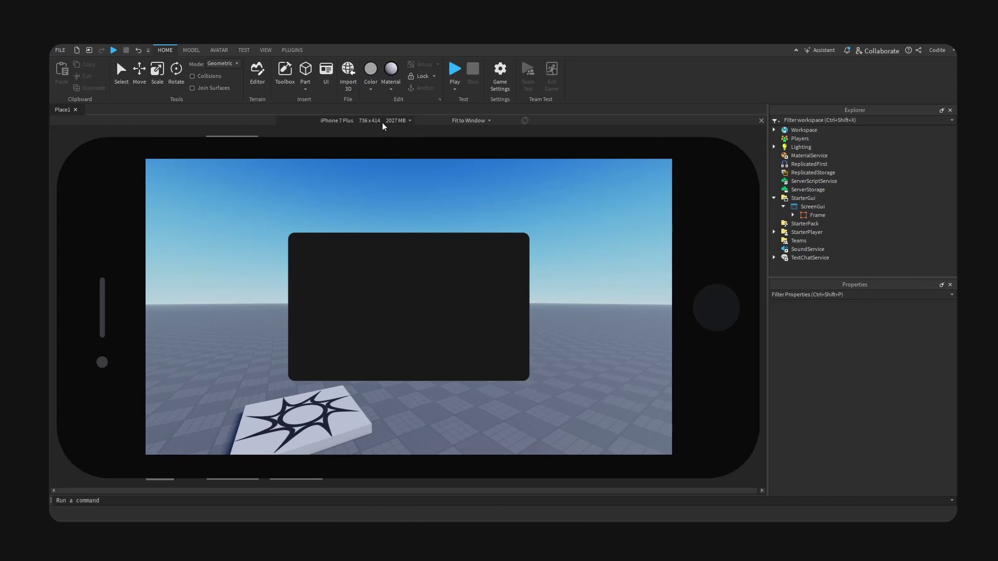
left_click(382, 125)
left_click(314, 345)
left_click(379, 125)
left_click(322, 417)
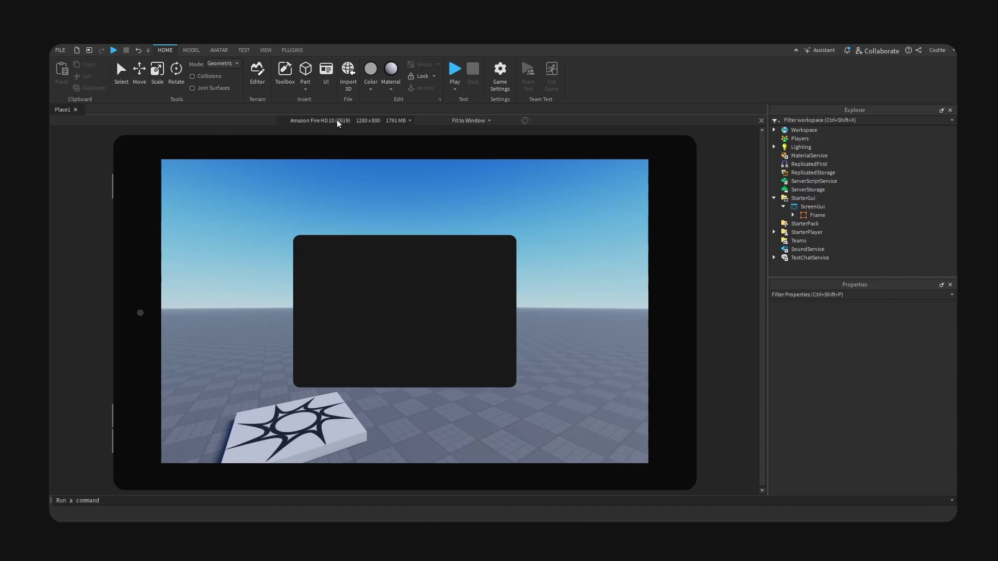
left_click(331, 460)
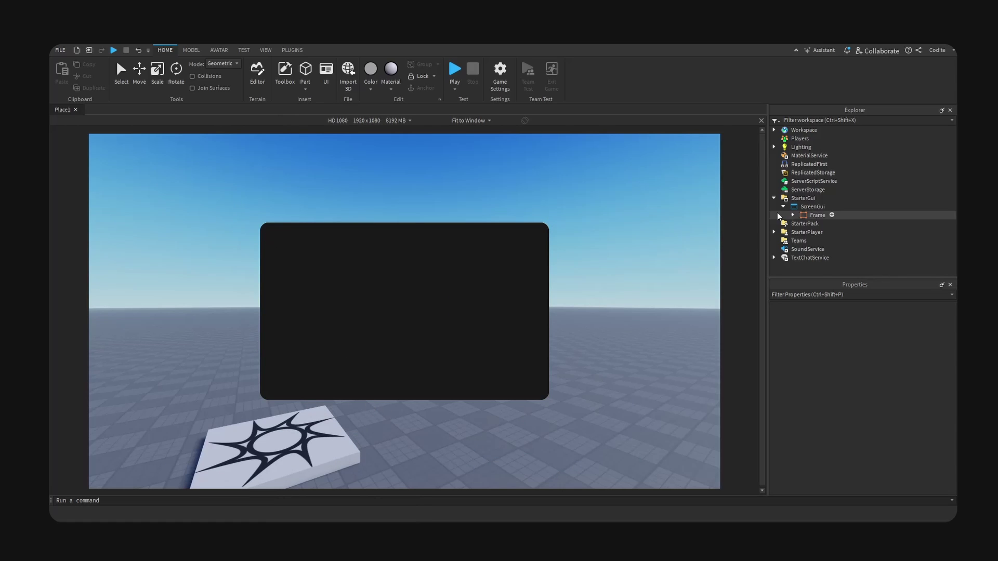
Insert an ImageLabel into the Frame.
left_click(803, 215)
left_click(832, 215)
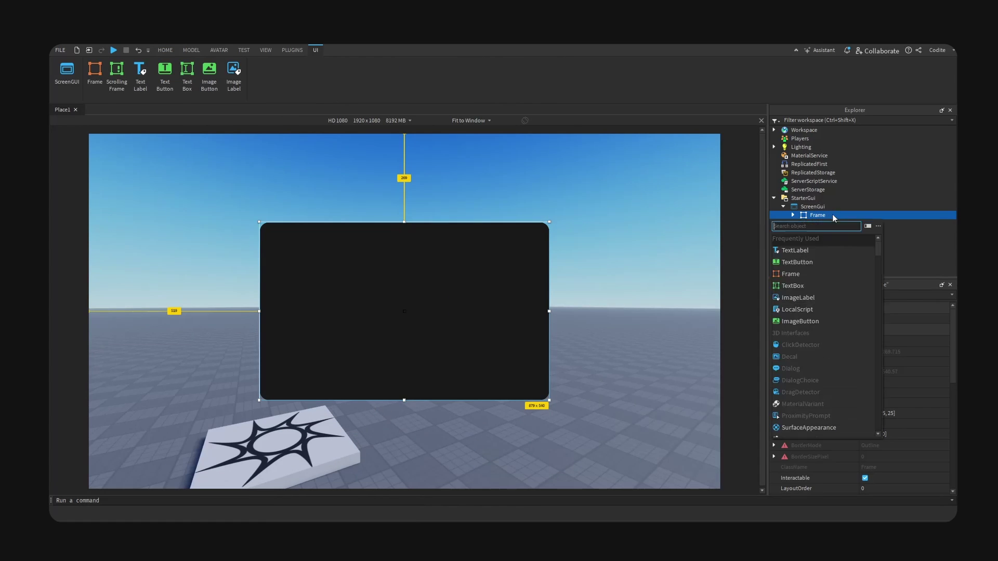
type("image")
key("Down")
key("Return")
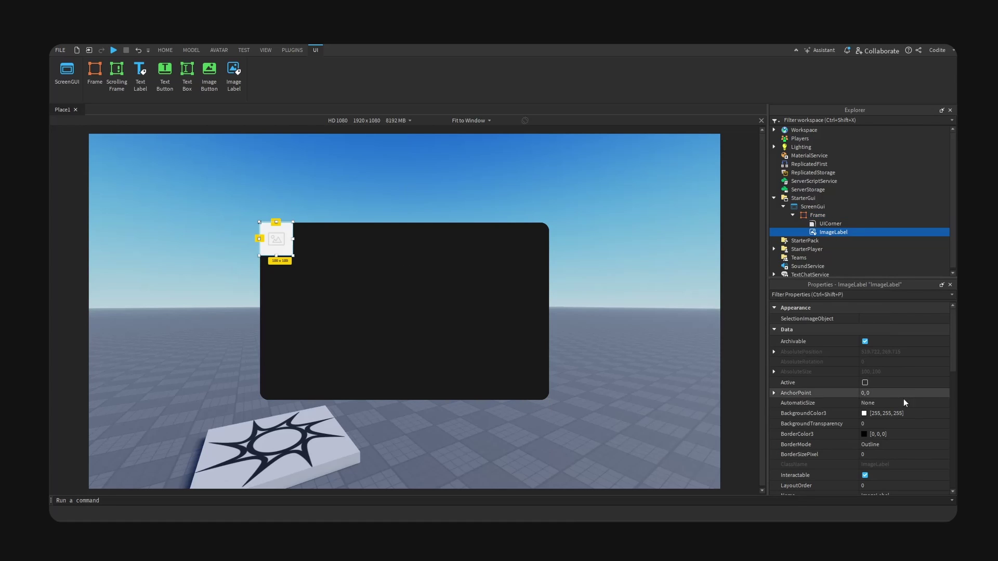
Set the ImageLabel's AnchorPoint to 0.5, 0.5.
left_click(773, 392)
left_click(892, 404)
type("0.5")
key("Return")
left_click(895, 412)
type("0.5")
key("Return")
Centre the ImageLabel with Position {0.5,0},{0.5,0}.
scroll(889, 400, "down", 5)
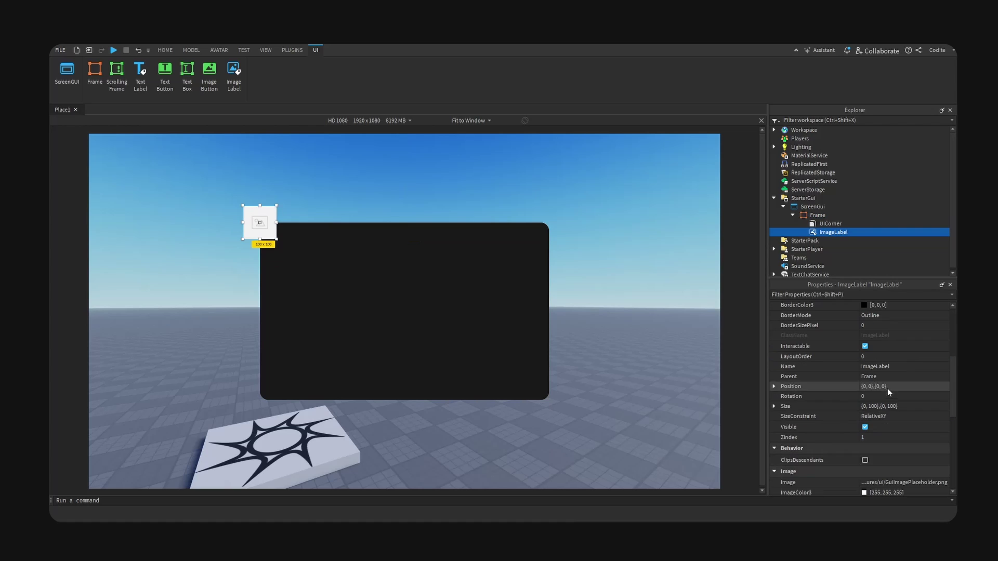
left_click(780, 406)
left_click(774, 386)
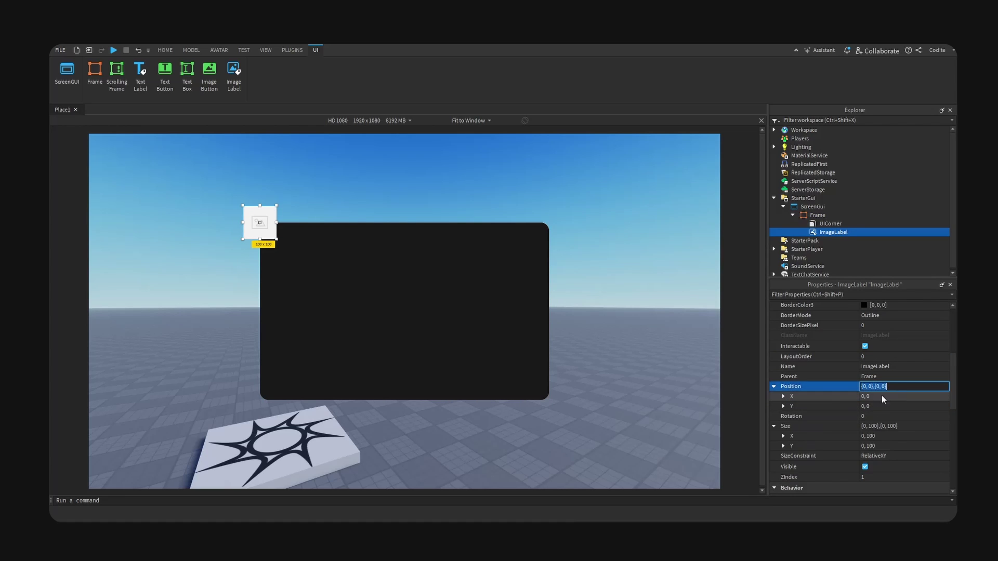
left_click(783, 396)
left_click(897, 406)
type(".5")
key("Return")
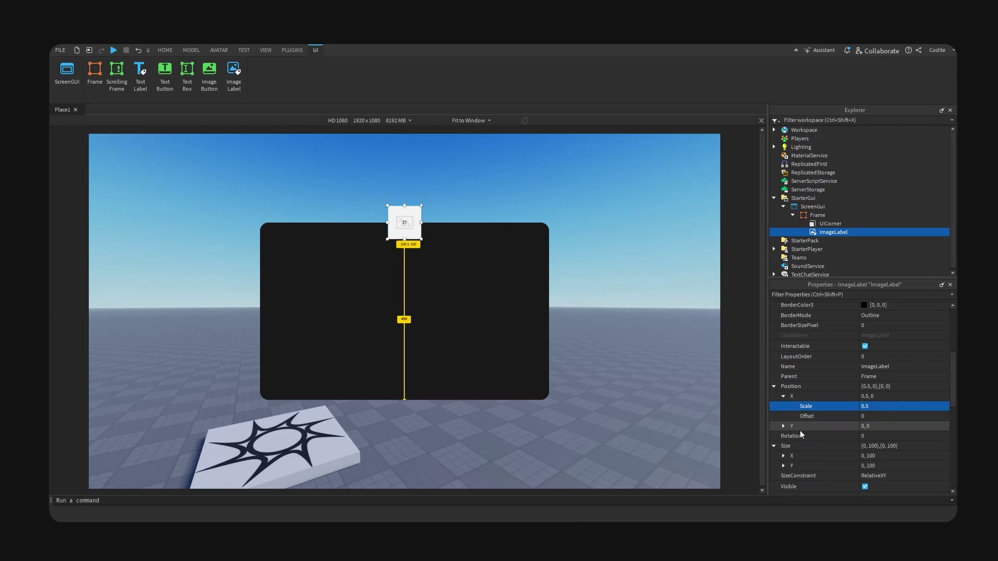
left_click(783, 426)
left_click(902, 435)
type(".5")
key("Return")
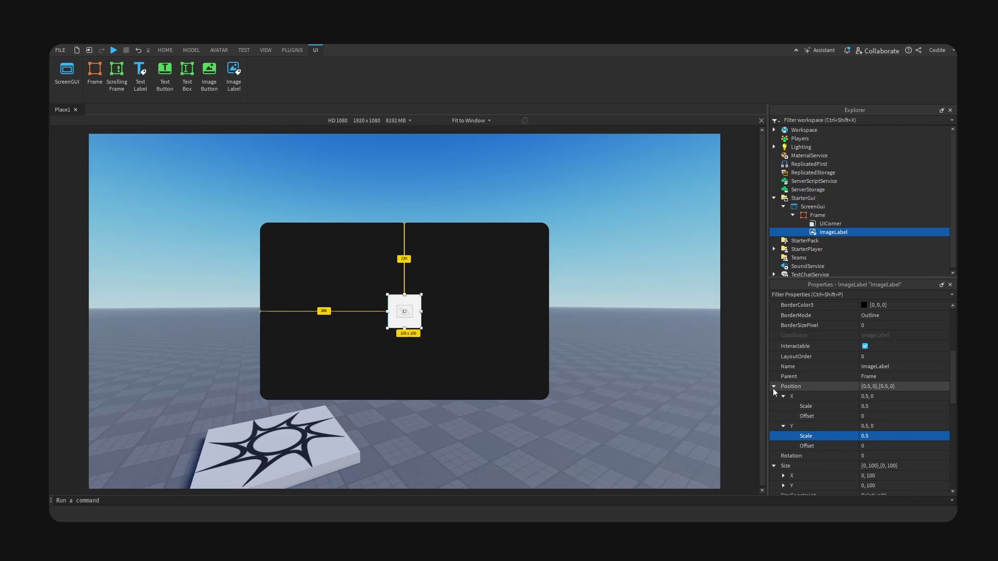
double_click(774, 387)
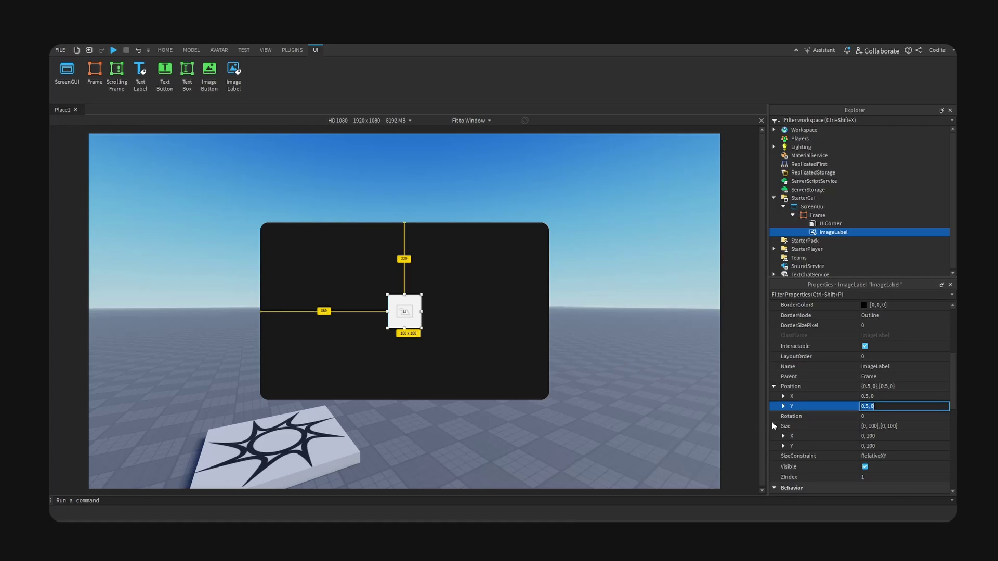
Set the ImageLabel's Size X and Y offsets to 0.
scroll(784, 416, "down", 2)
left_click(783, 376)
double_click(803, 406)
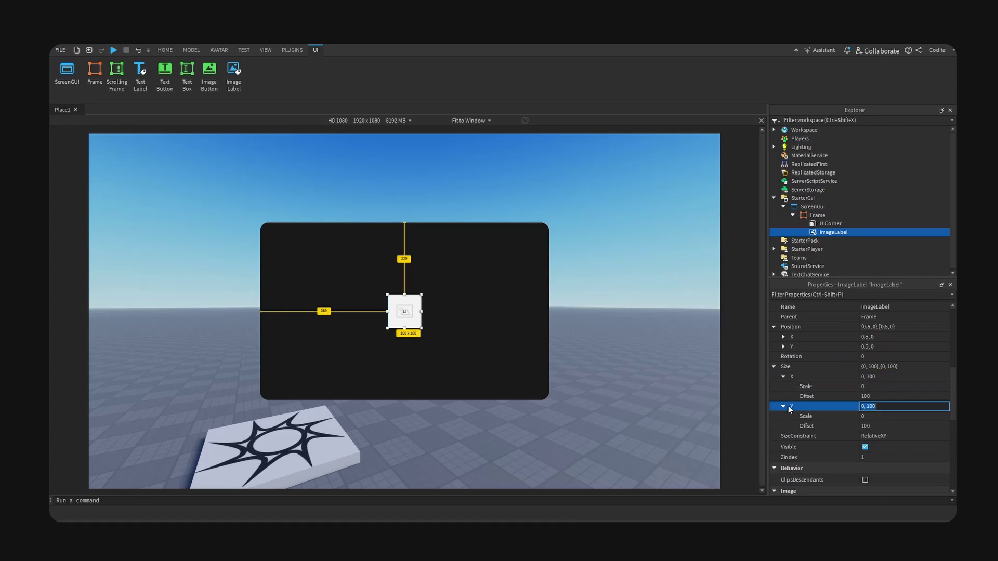
left_click(894, 426)
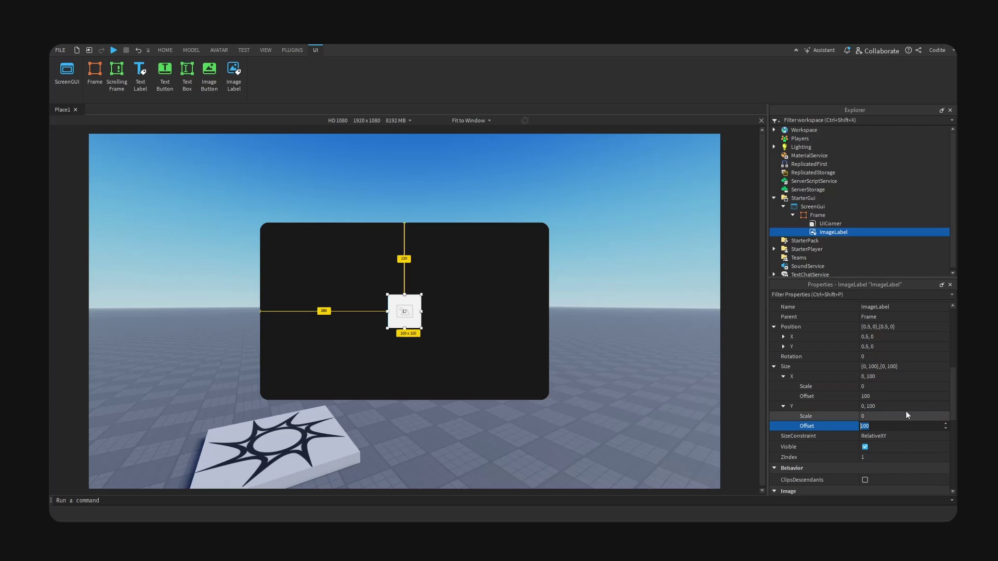
type("0")
left_click(904, 396)
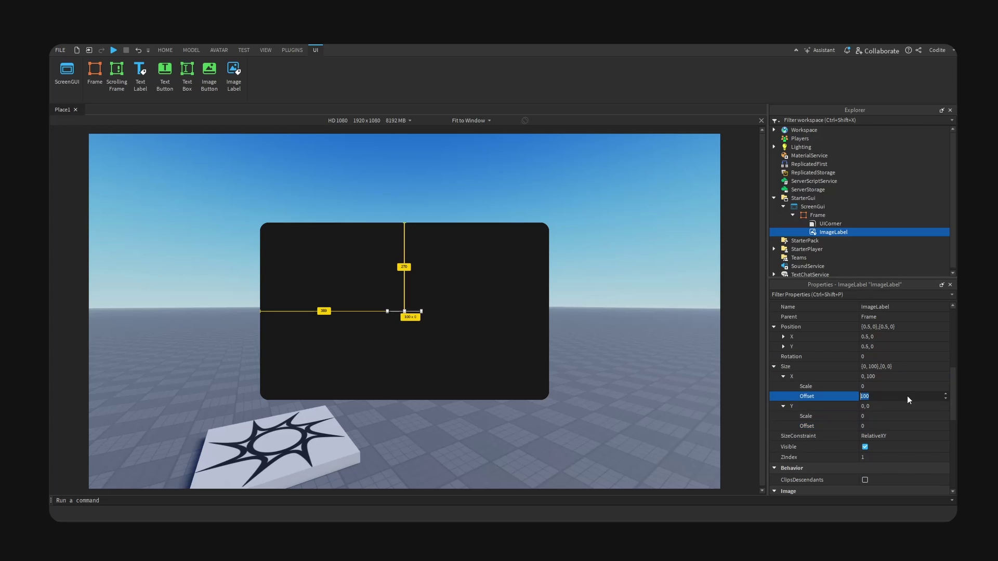
type("0")
Set the ImageLabel's Size scale to 0.15 by 0.15.
left_click(907, 386)
type("0.5")
key("Return")
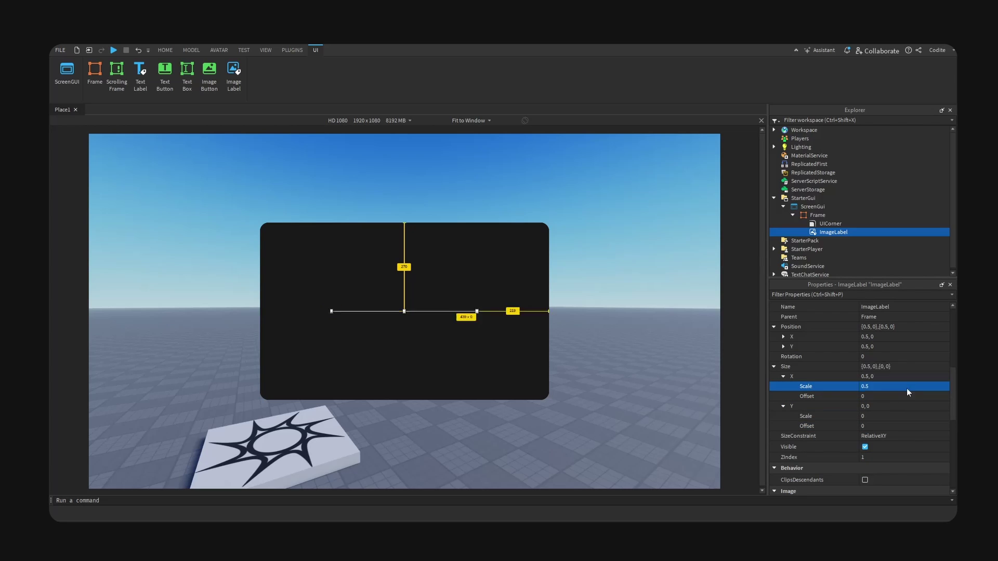
left_click(914, 387)
type(".15")
key("Return")
left_click(916, 416)
type("0.15")
key("Return")
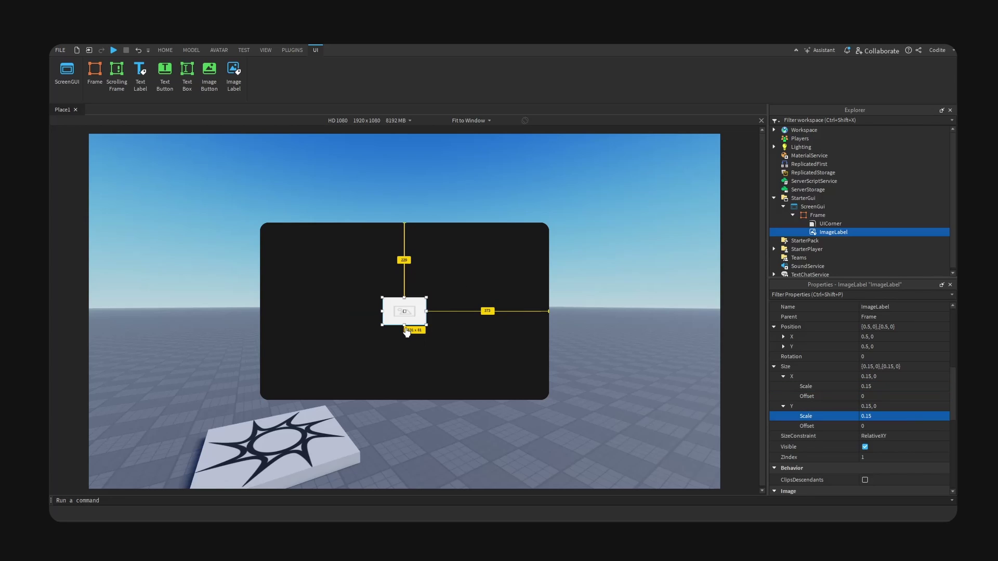
Stretch the icon taller to look square, about 131 x 131, and restore Position Y scale 0.5.
left_click_drag(405, 325, 405, 342)
scroll(860, 407, "up", 3)
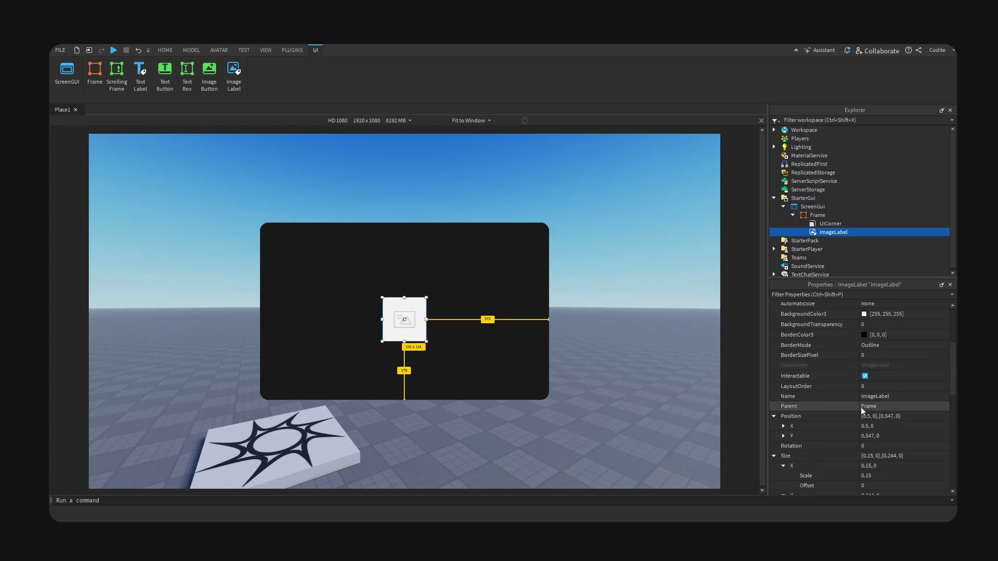
left_click(883, 435)
key("BackSpace")
key("BackSpace")
key("Return")
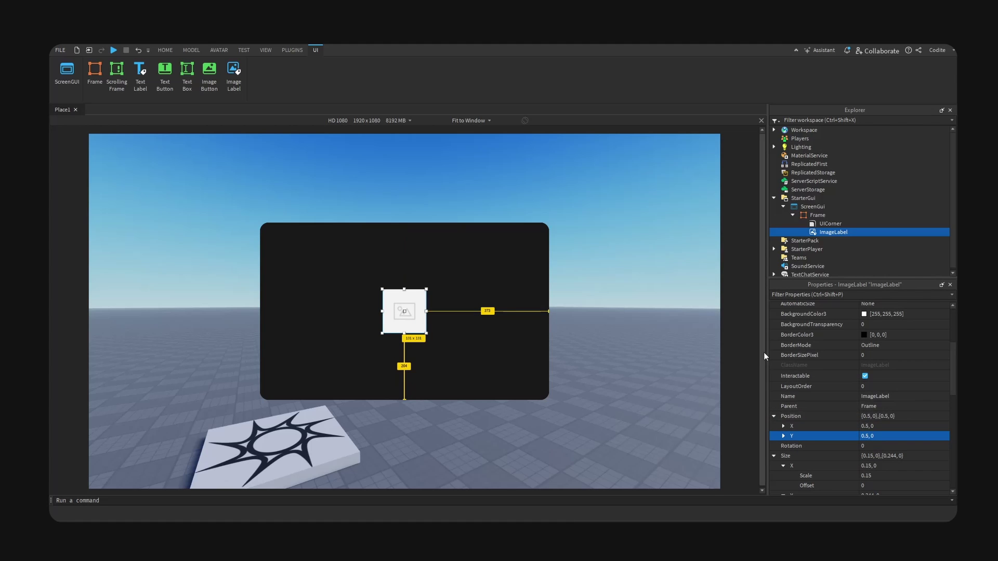
left_click(475, 121)
left_click(476, 129)
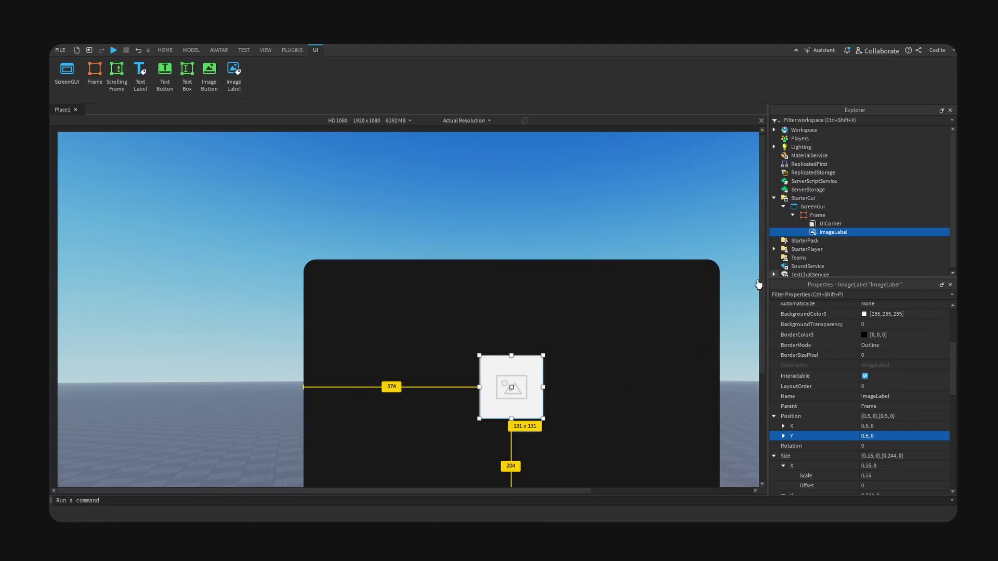
left_click_drag(762, 280, 762, 326)
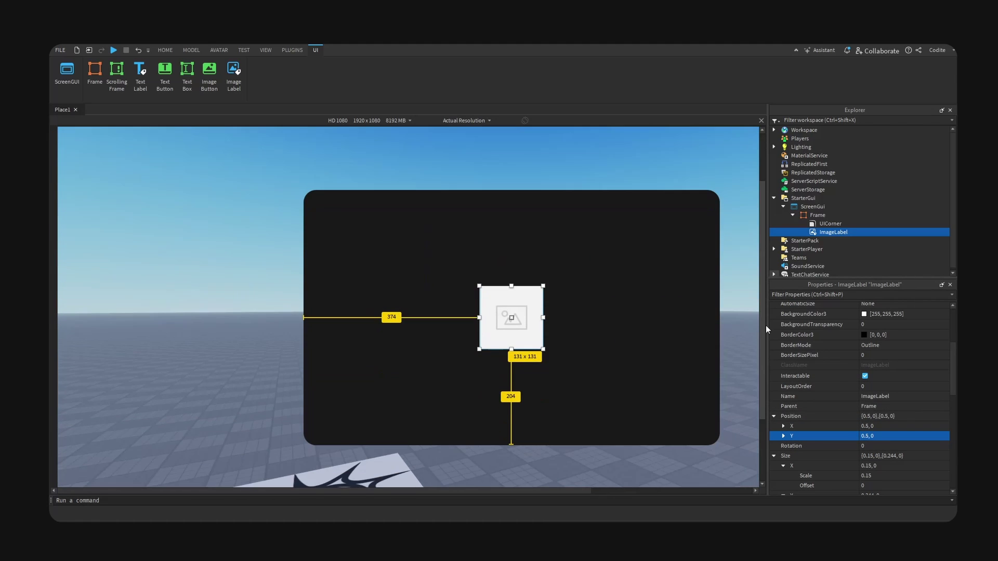
left_click(460, 121)
left_click(455, 148)
left_click(369, 121)
scroll(369, 131, "up", 3)
left_click(312, 155)
left_click(541, 270)
left_click(374, 121)
left_click(383, 346)
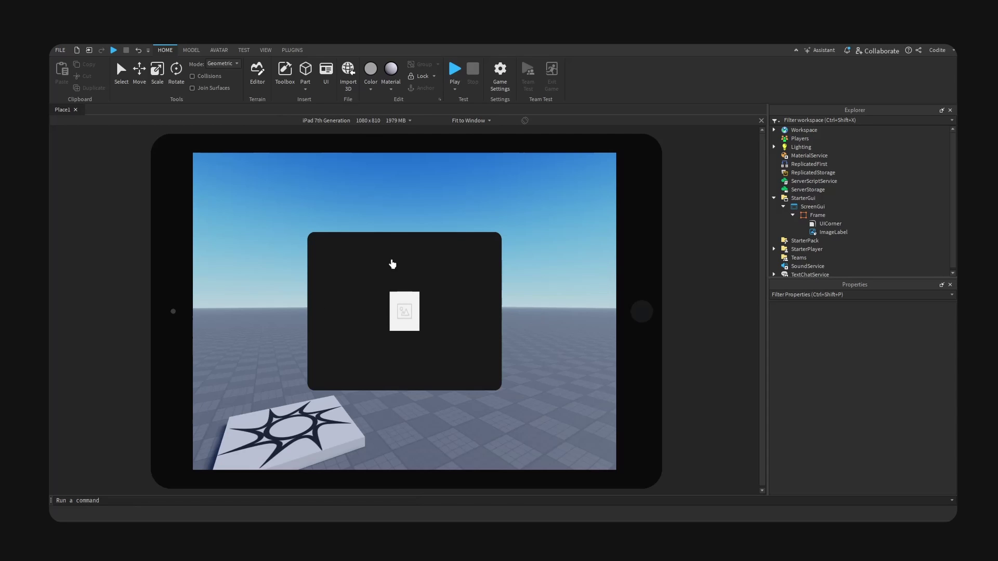
left_click(375, 120)
left_click(312, 457)
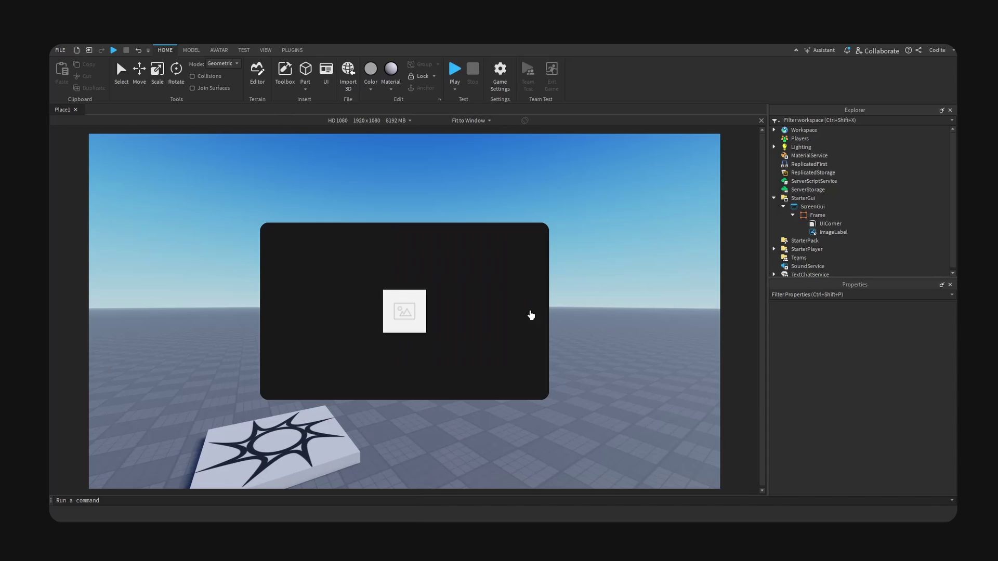
Add a UIAspectRatioConstraint (searched as 'uias') to the ImageLabel and confirm AspectRatio 1.
left_click(833, 233)
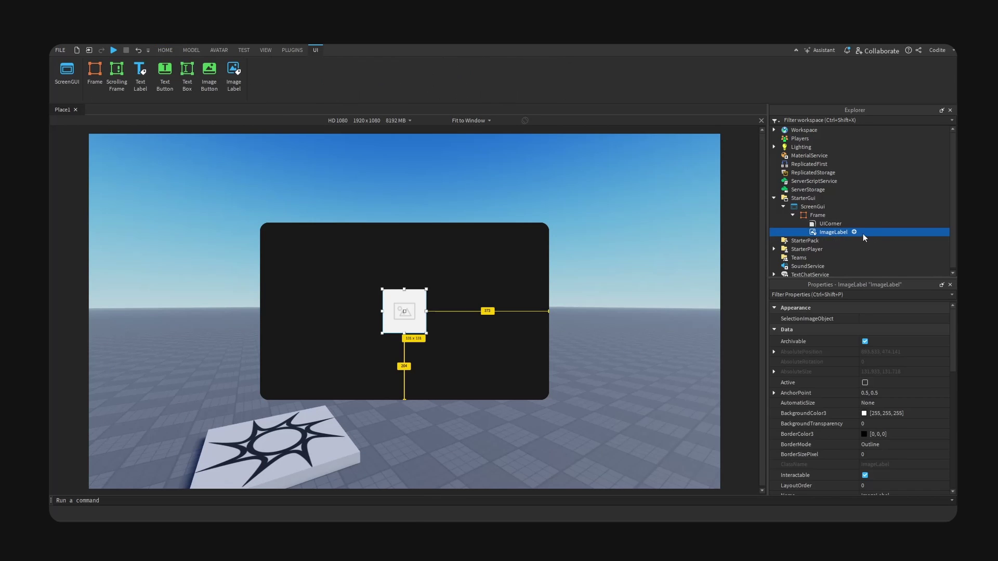
left_click(854, 232)
type("uias")
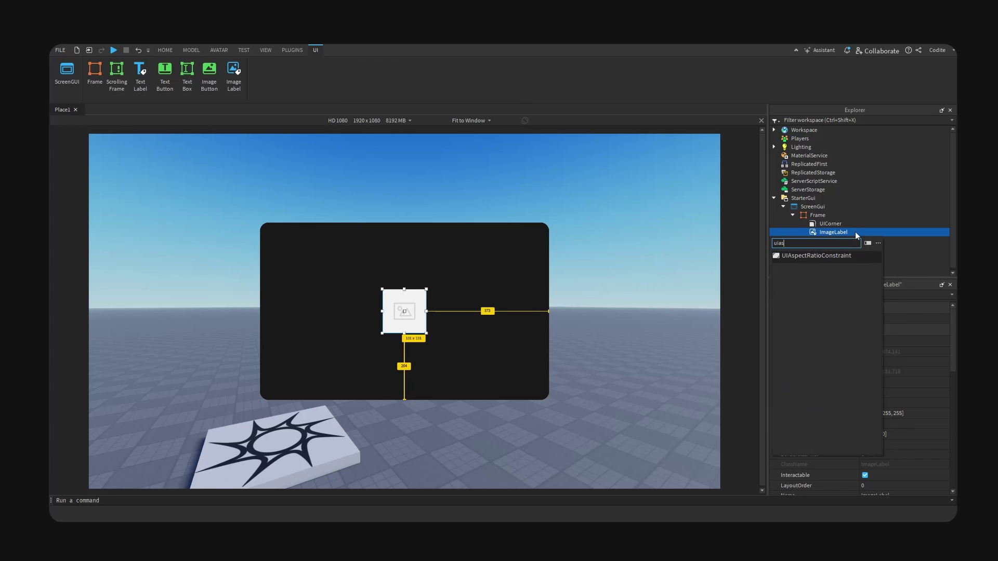
key("Return")
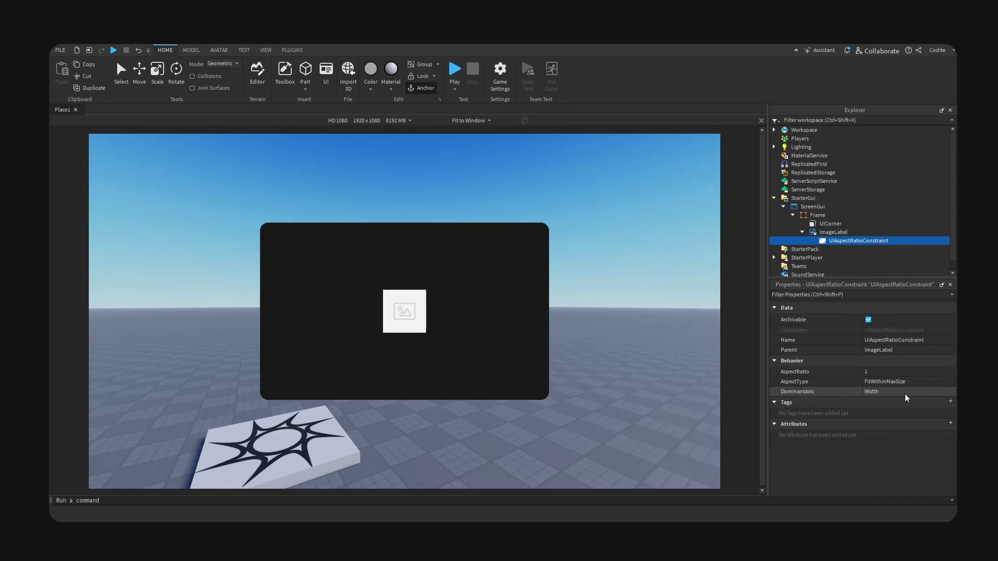
left_click(867, 371)
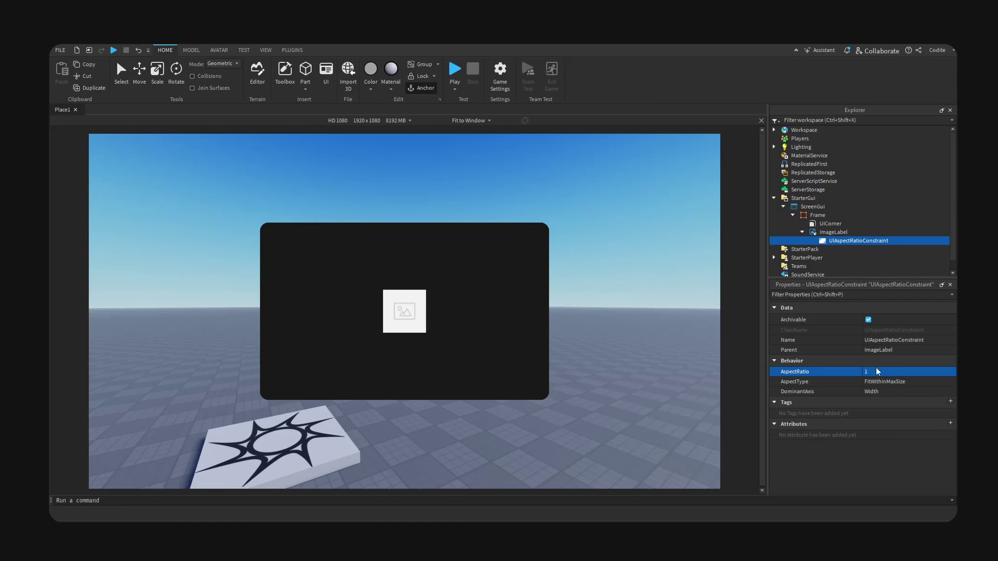
left_click(400, 121)
left_click(370, 367)
left_click(561, 325)
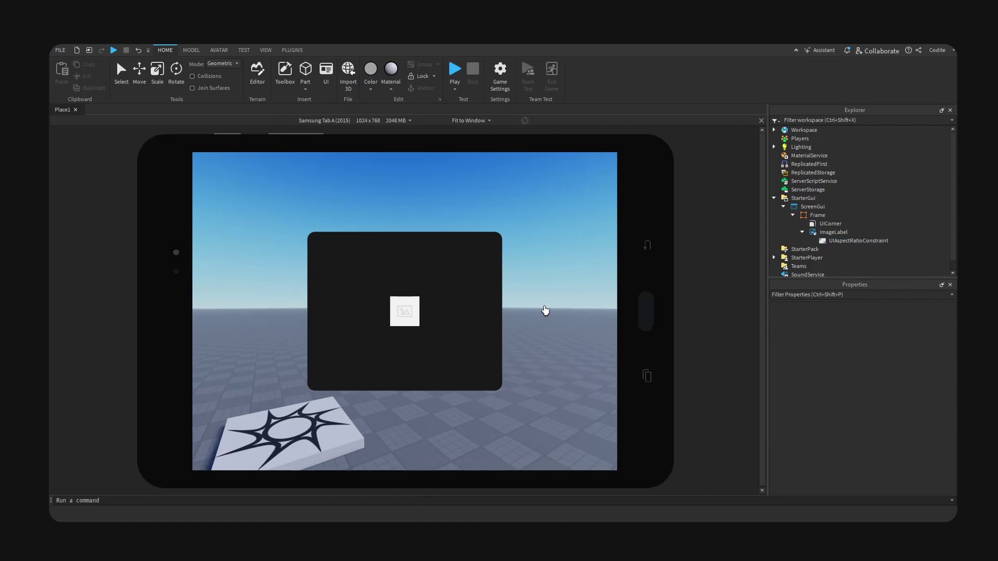
right_click_drag(544, 310, 438, 286)
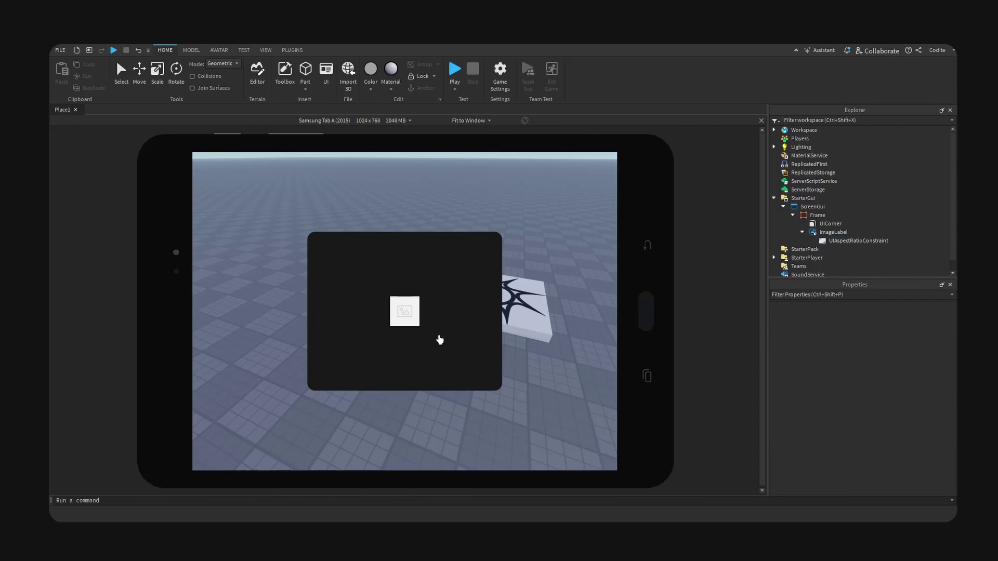
left_click(338, 120)
left_click(364, 218)
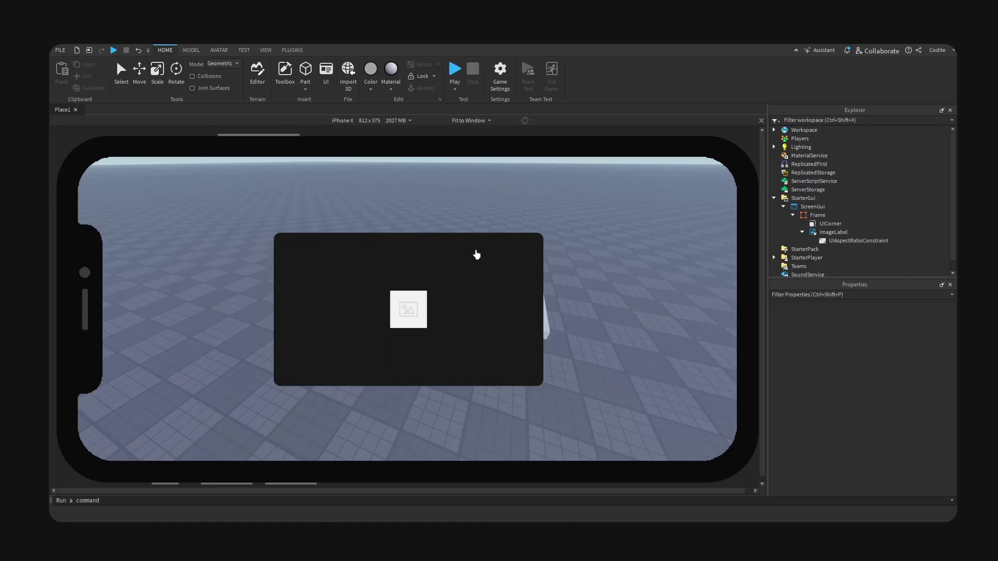
left_click(358, 120)
left_click(367, 193)
left_click(385, 122)
left_click(385, 185)
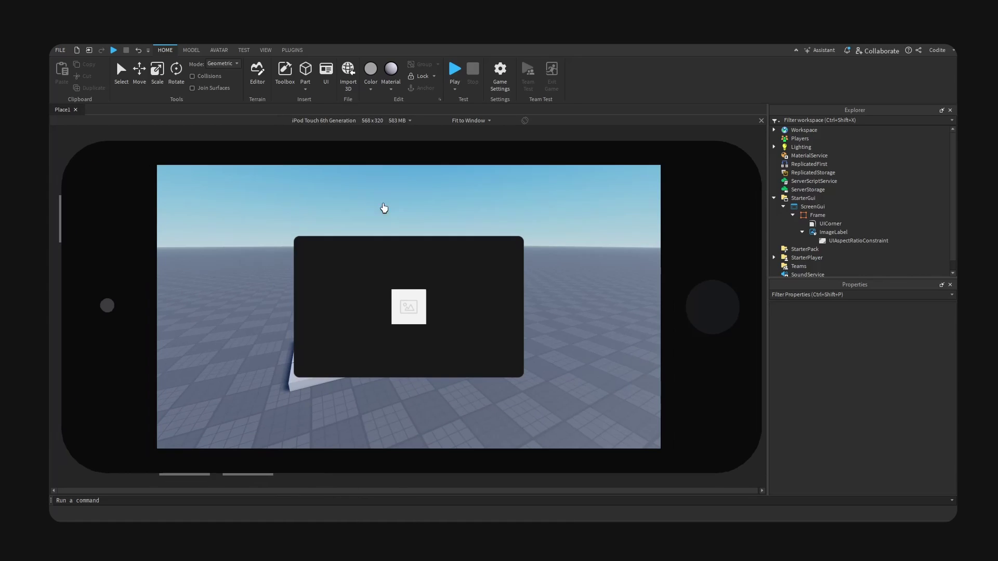
left_click(384, 120)
left_click(401, 199)
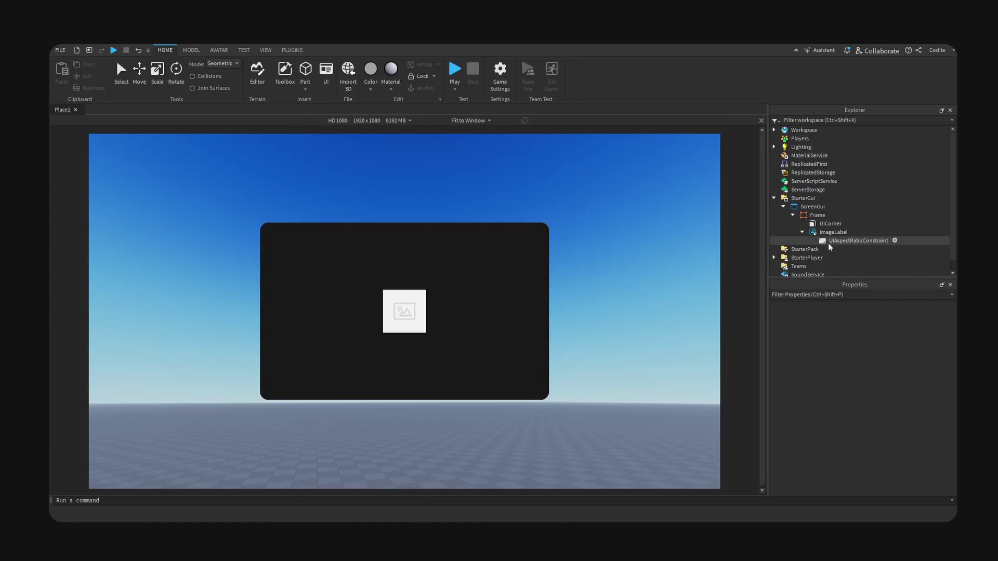